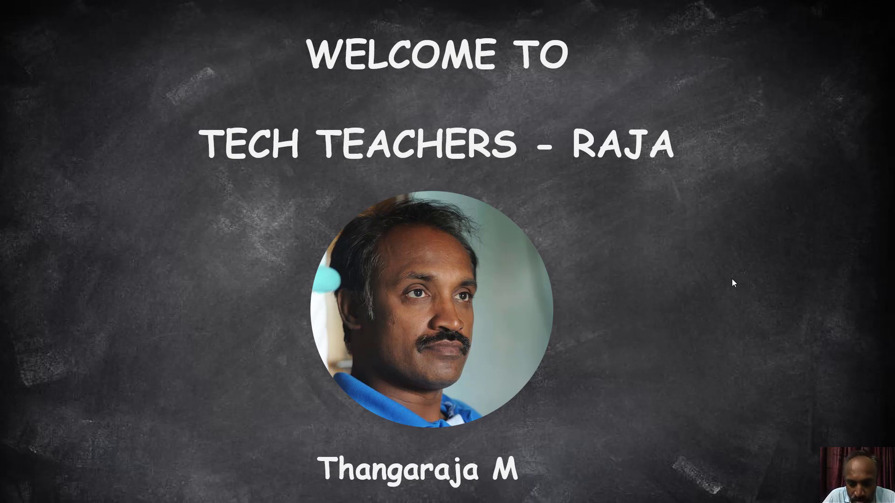
- Advance from the welcome slide to slide 2, listing Types of Images, Crop and Remove Background
key("Right")
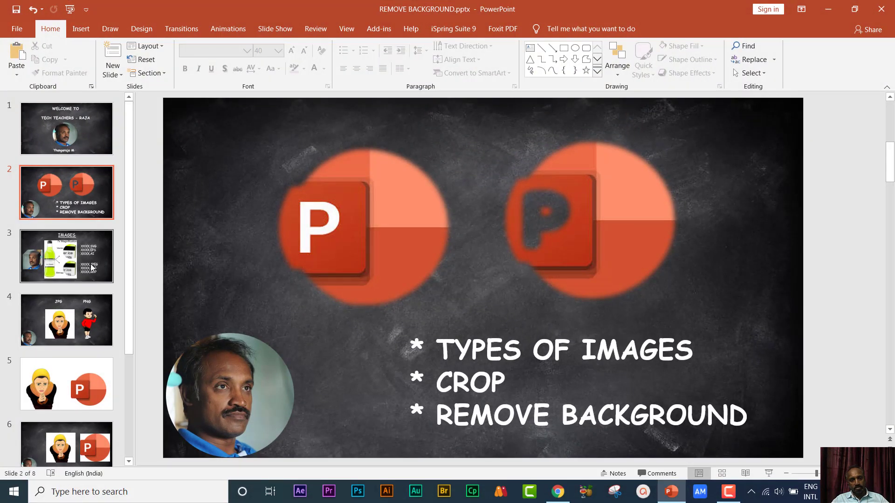
- Go to slide 3, IMAGES, comparing vector and bitmap formats
left_click(92, 268)
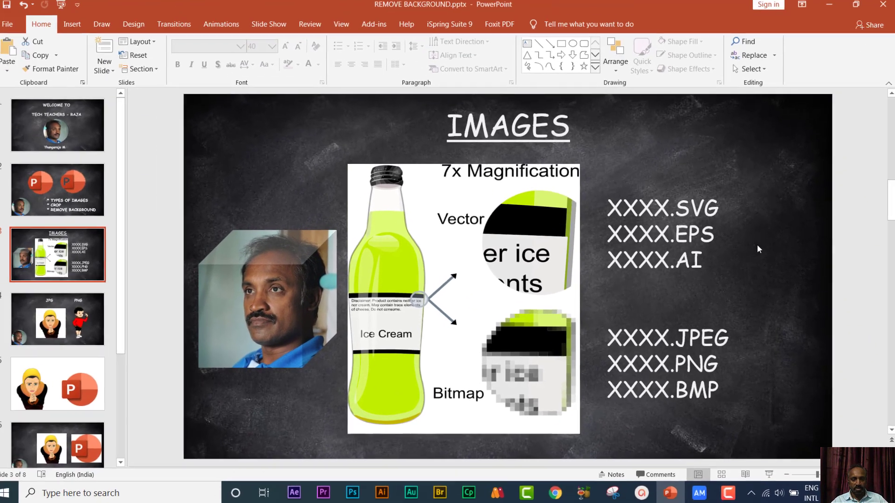
left_click(833, 13)
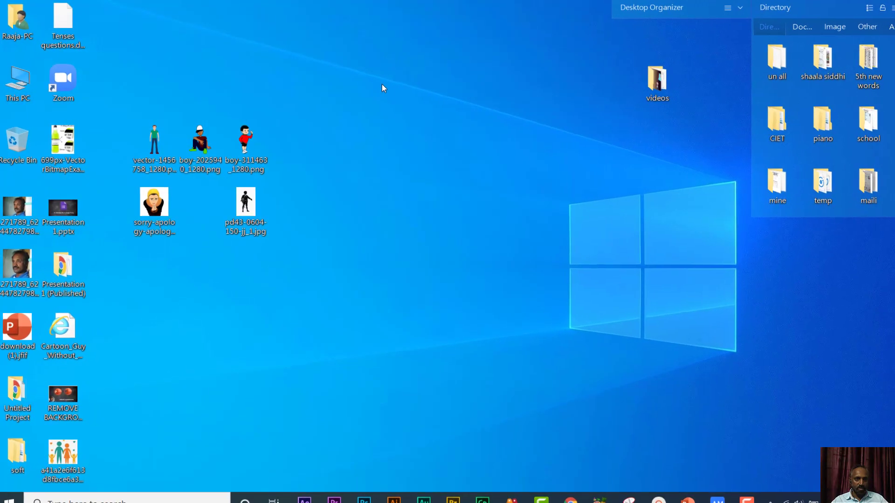
left_click_drag(367, 78, 339, 189)
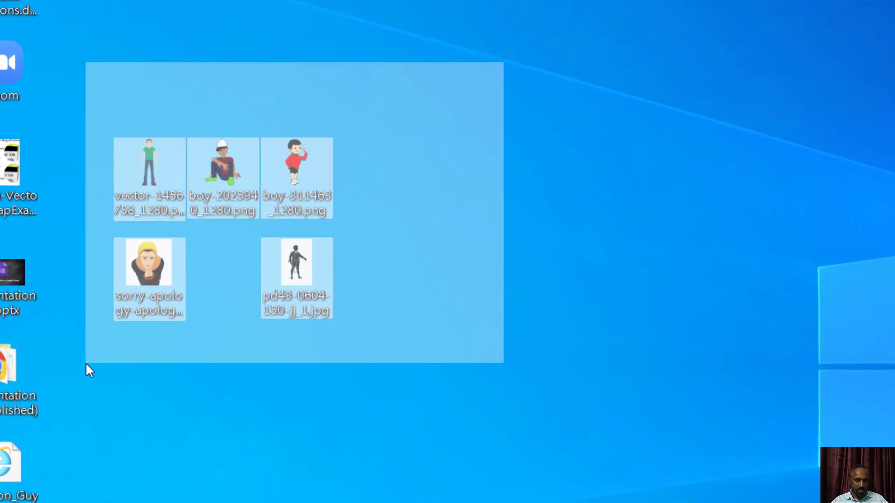
left_click_drag(383, 210, 76, 434)
left_click(84, 438)
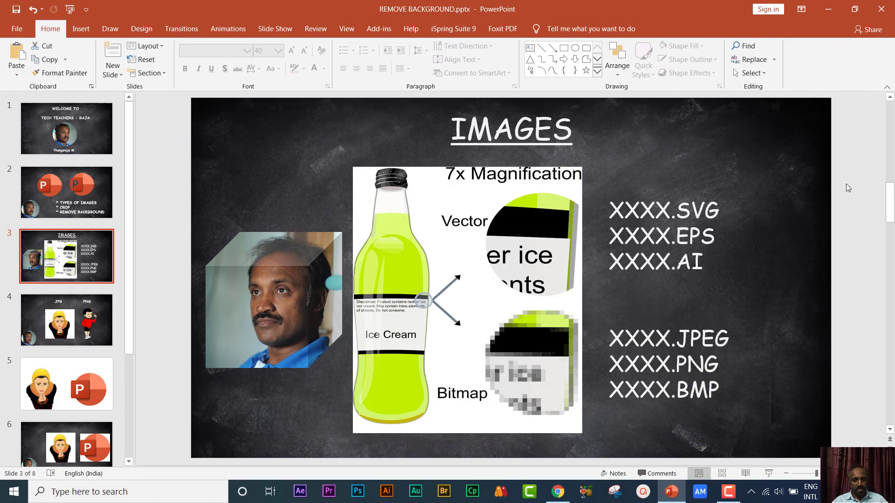
- Minimize PowerPoint and replace the old family vector search with a fresh browser tab
left_click(828, 10)
left_click(559, 492)
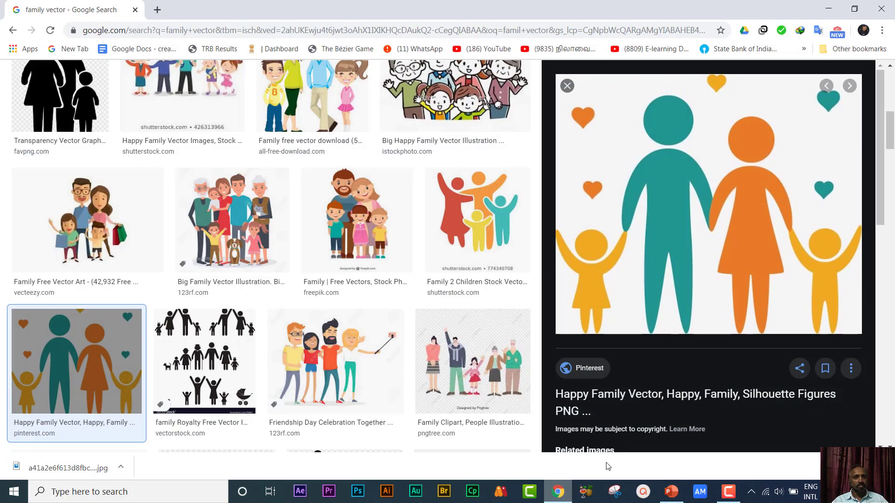
left_click(135, 9)
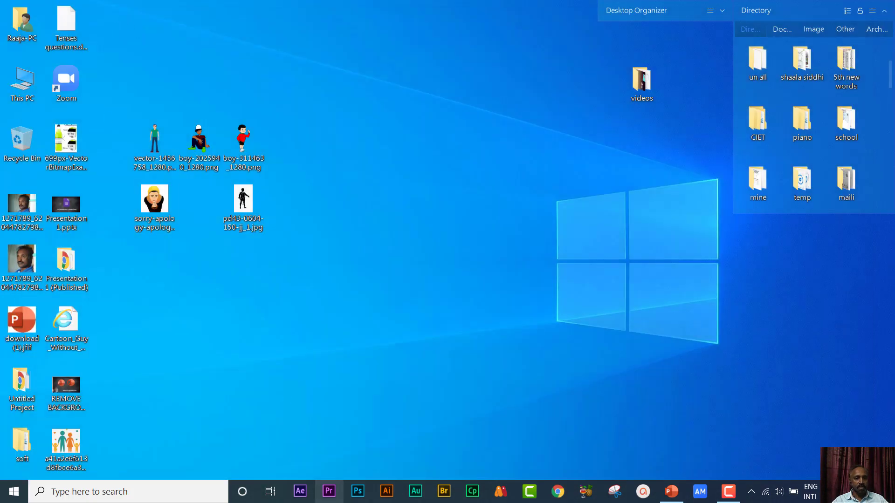
left_click(558, 491)
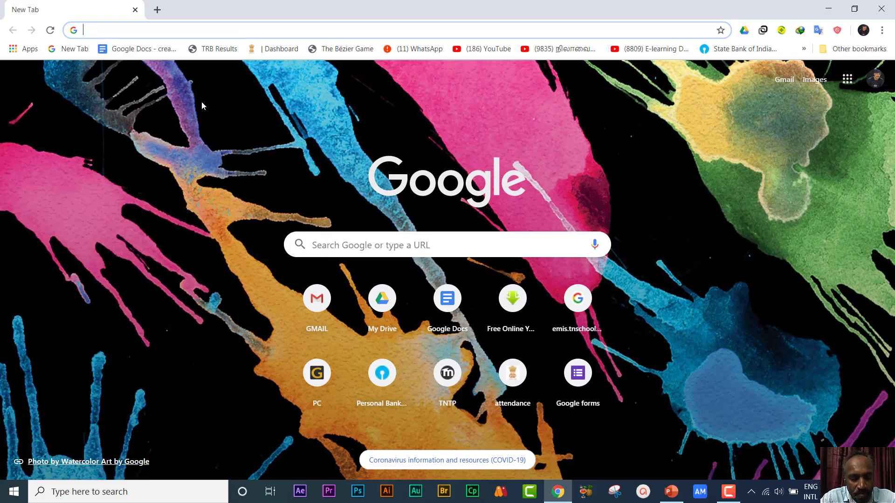
- Search Google Images for BOY, reveal the Size filter, and select the query text
type("BOY")
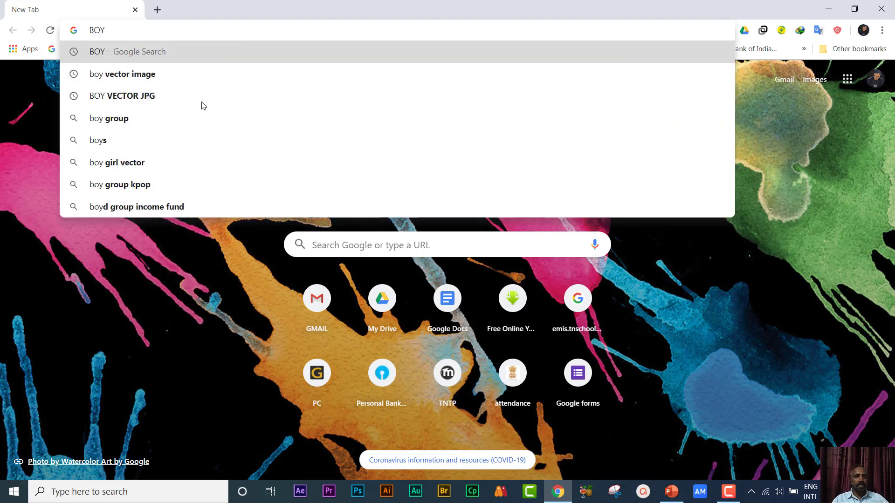
key("Return")
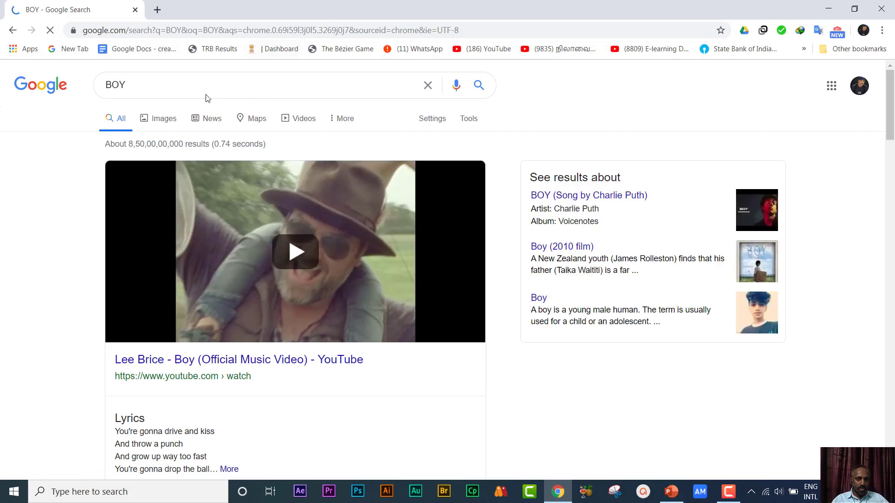
left_click(164, 122)
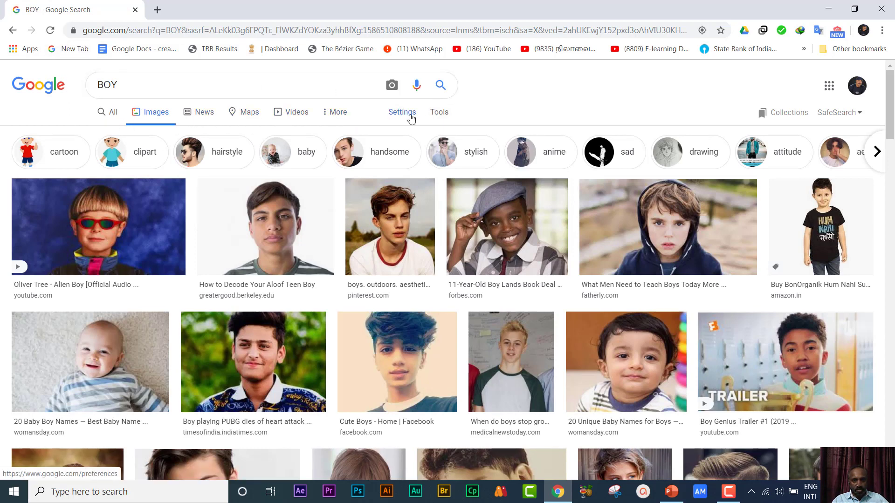
left_click(447, 119)
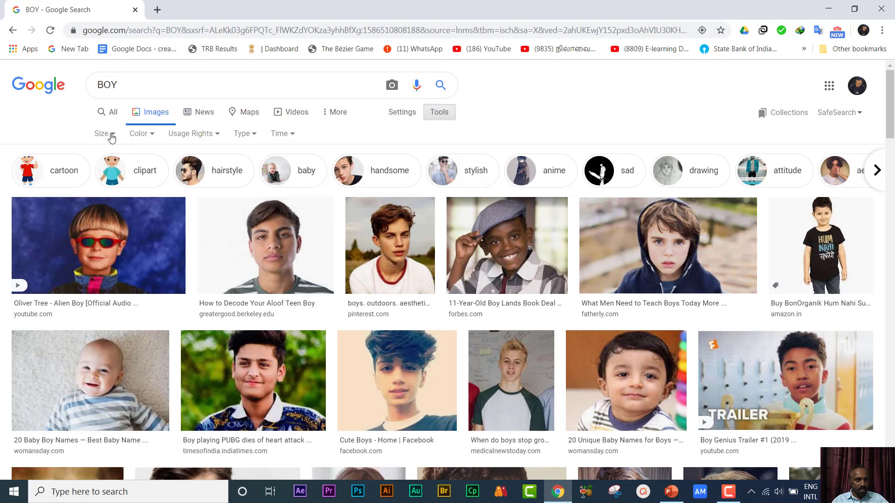
left_click(112, 137)
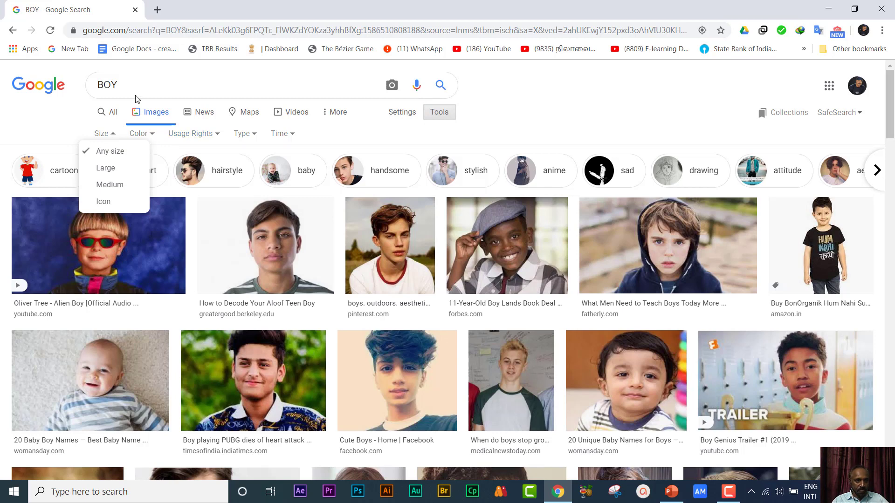
left_click_drag(126, 89, 72, 89)
- Search images for BALL and filter the results to Large size and blue colour
type("BALL")
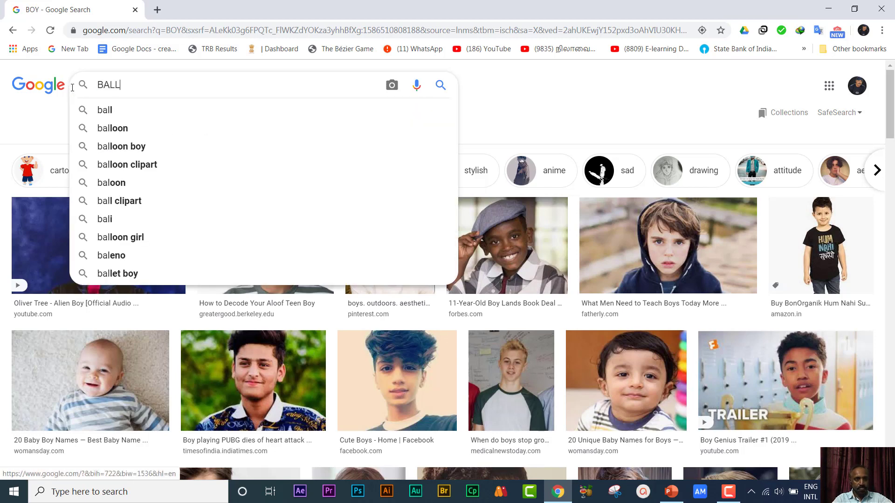
key("Return")
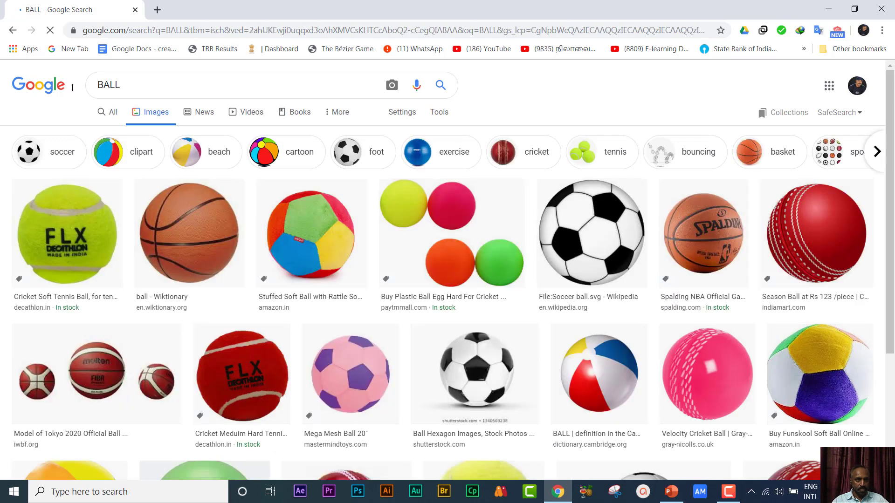
left_click(439, 114)
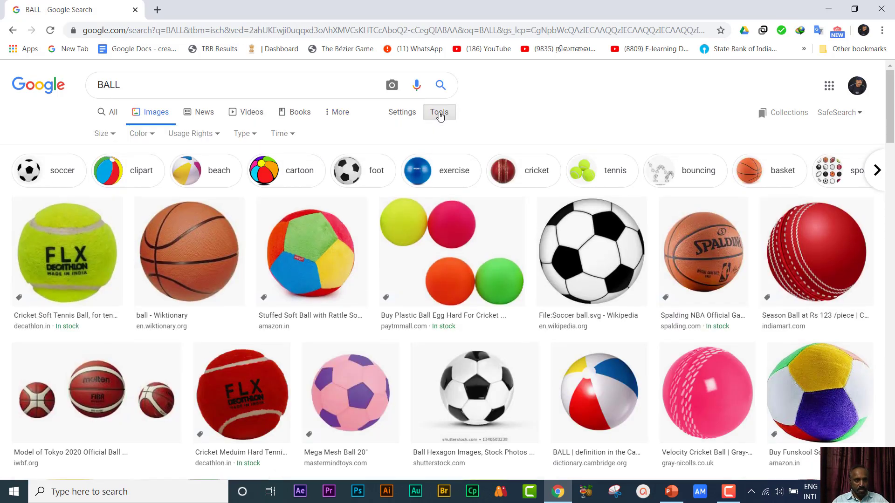
left_click(104, 135)
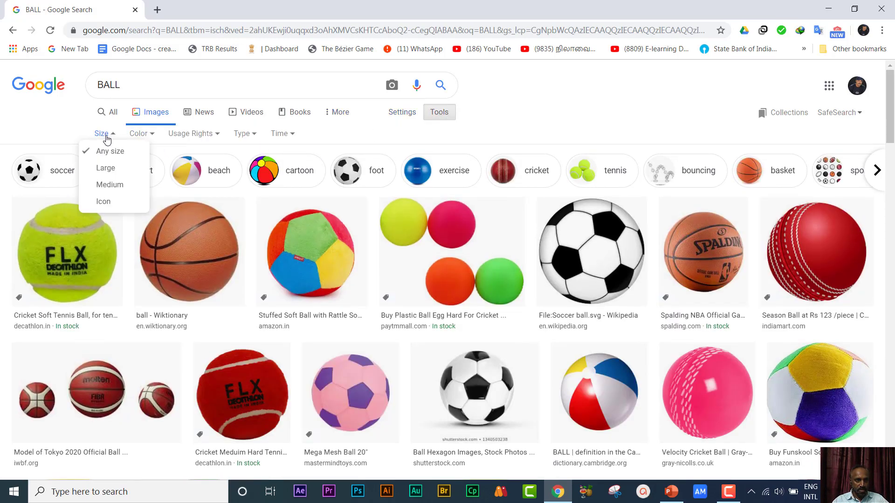
left_click(111, 168)
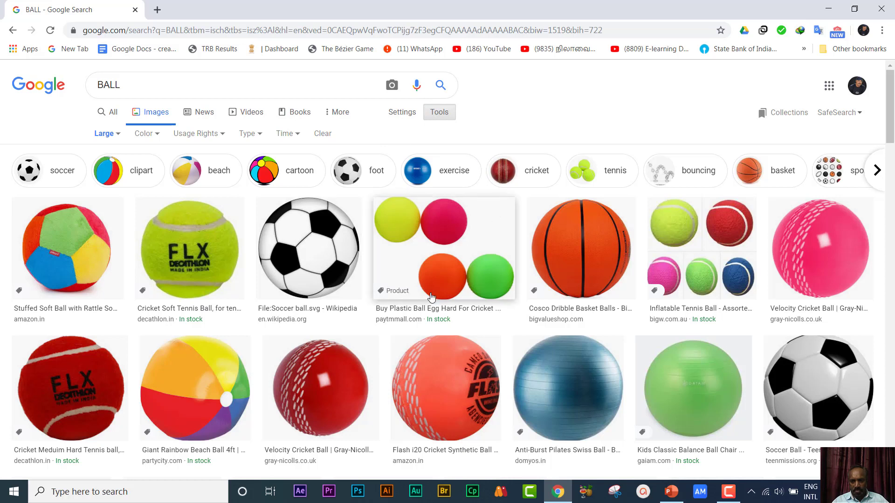
left_click(156, 136)
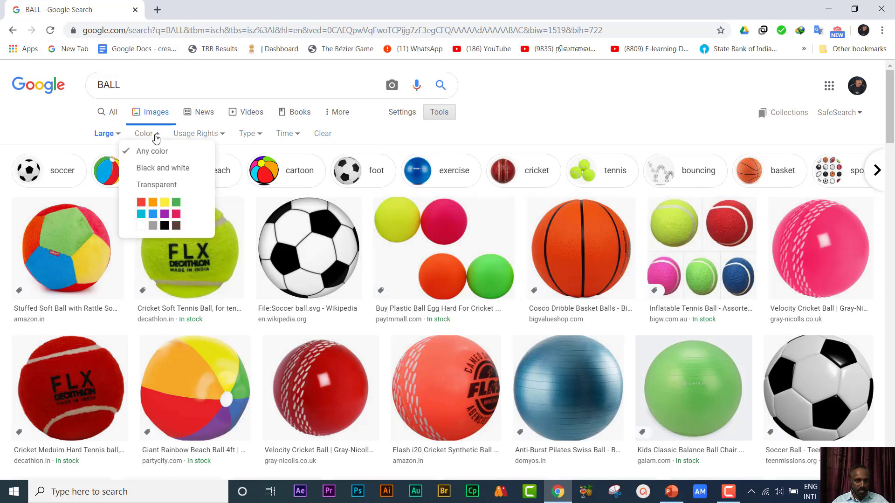
left_click(151, 216)
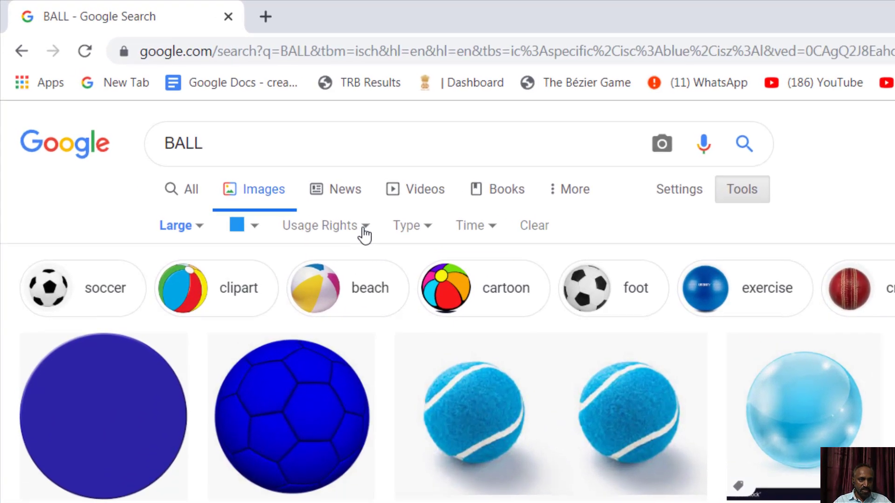
- Restrict results to images labeled for reuse with modification and preview the blue soccer ball
left_click(365, 227)
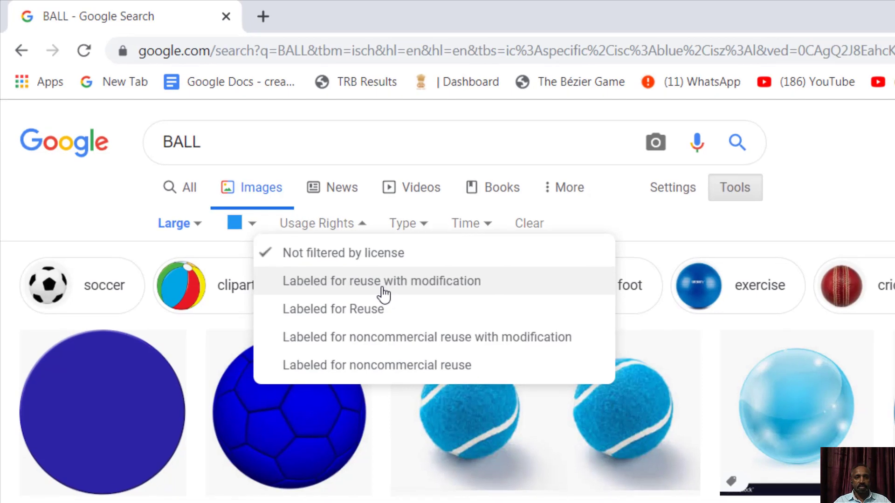
left_click(387, 287)
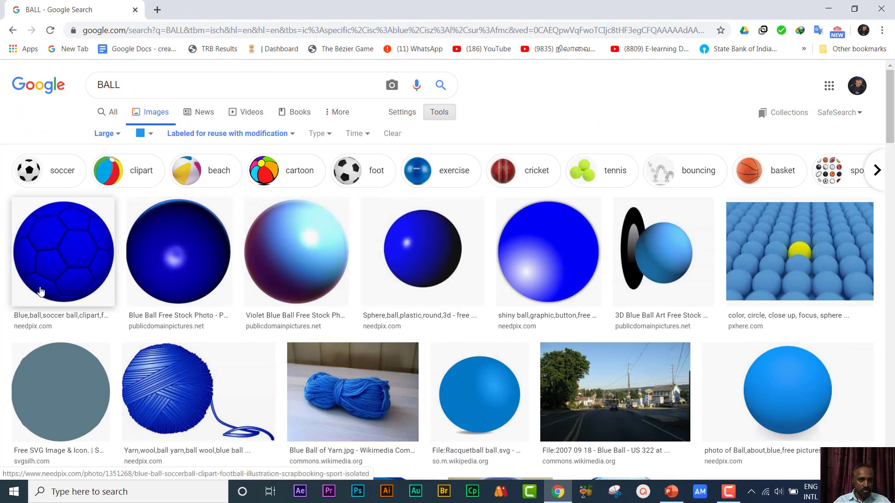
left_click(65, 277)
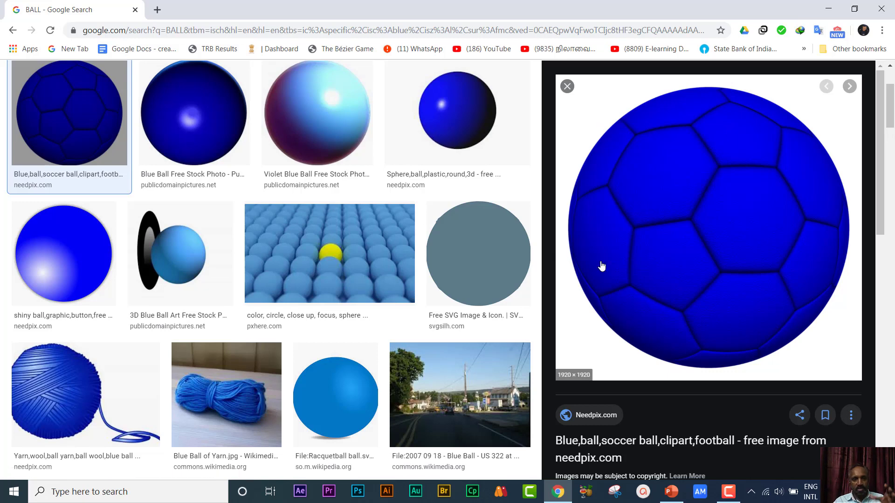
- Scroll back up the BALL results and minimize Chrome
scroll(638, 273, "up", 1)
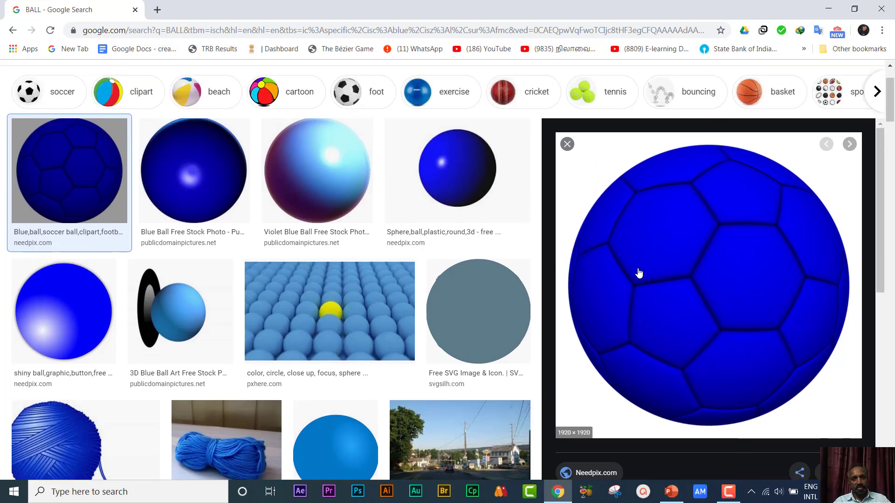
scroll(639, 272, "up", 1)
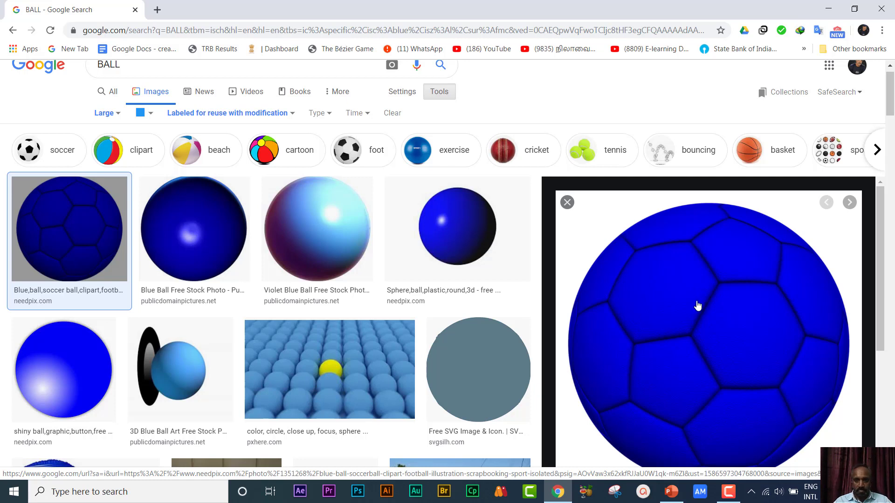
left_click(838, 8)
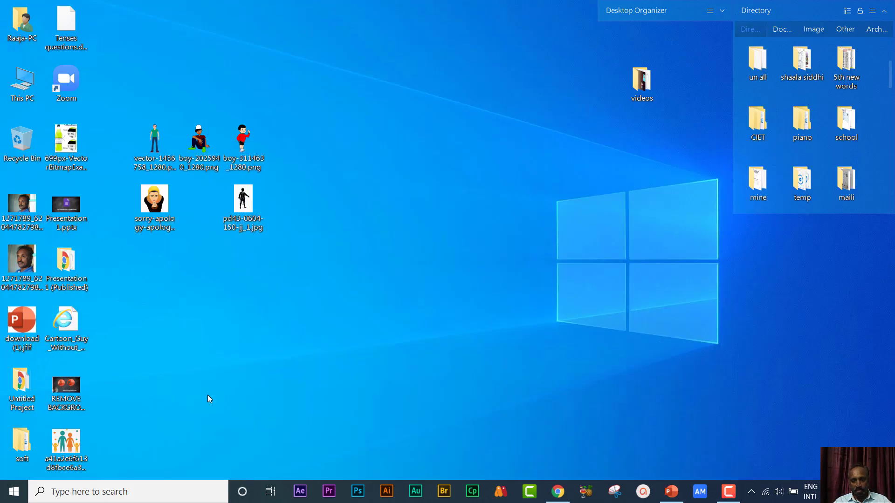
- On slide 4, nudge the PNG boy picture and JPG woman picture slightly left
left_click(664, 498)
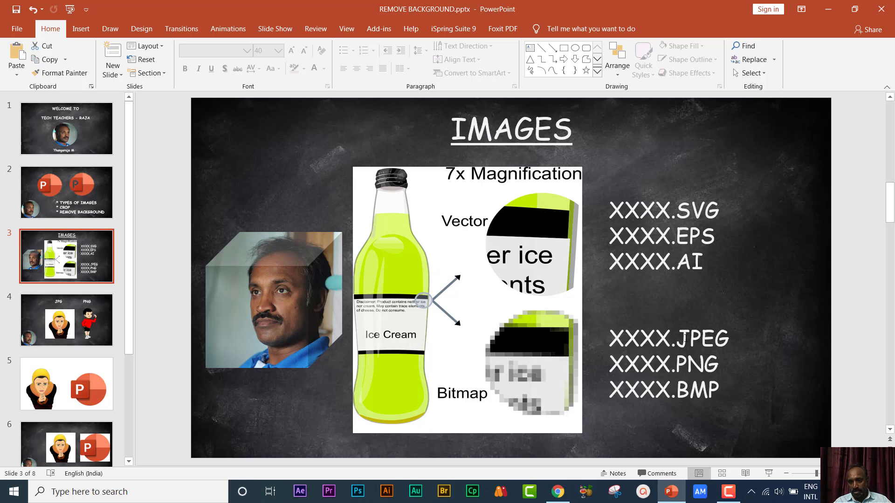
left_click(109, 322)
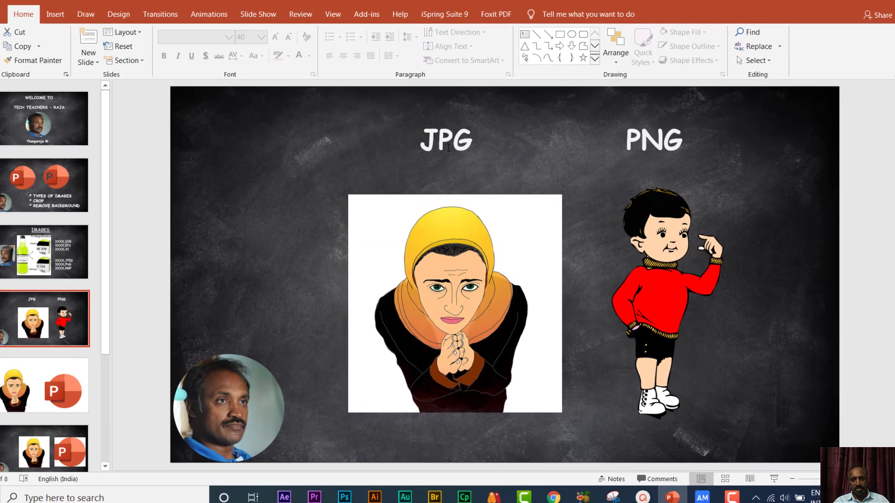
left_click(457, 157)
left_click(534, 287)
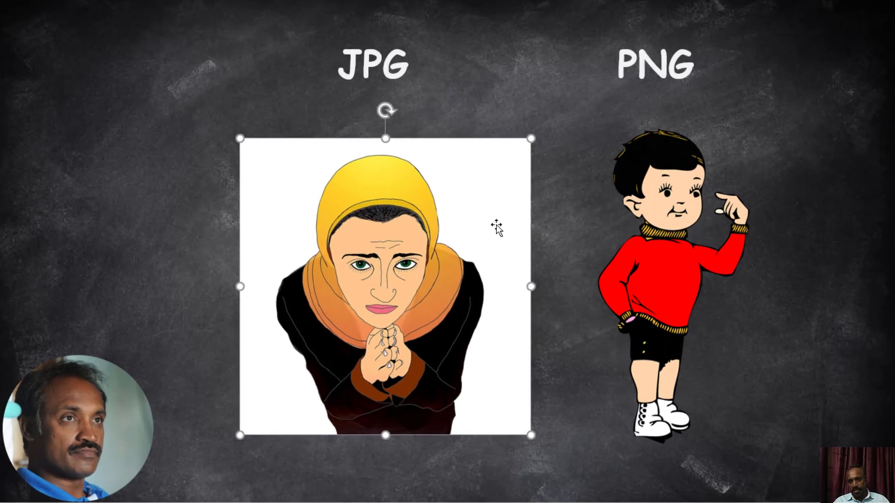
left_click(668, 279)
left_click_drag(668, 279, 699, 278)
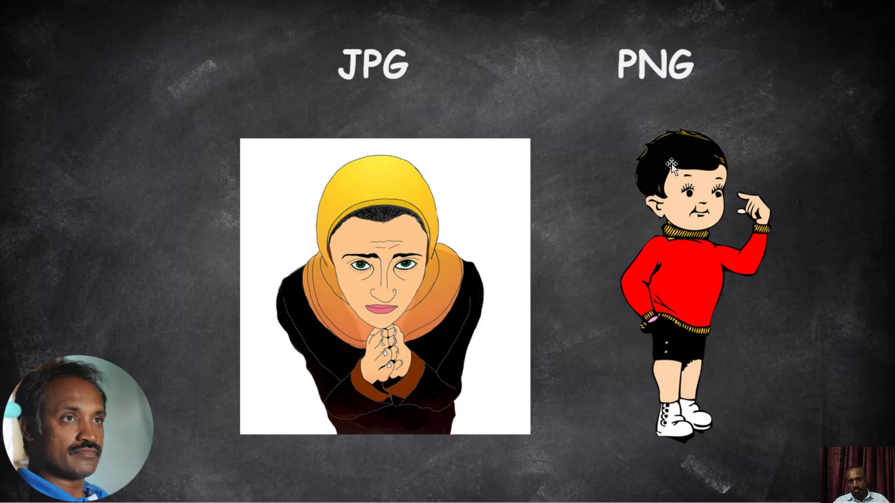
left_click_drag(699, 242, 679, 241)
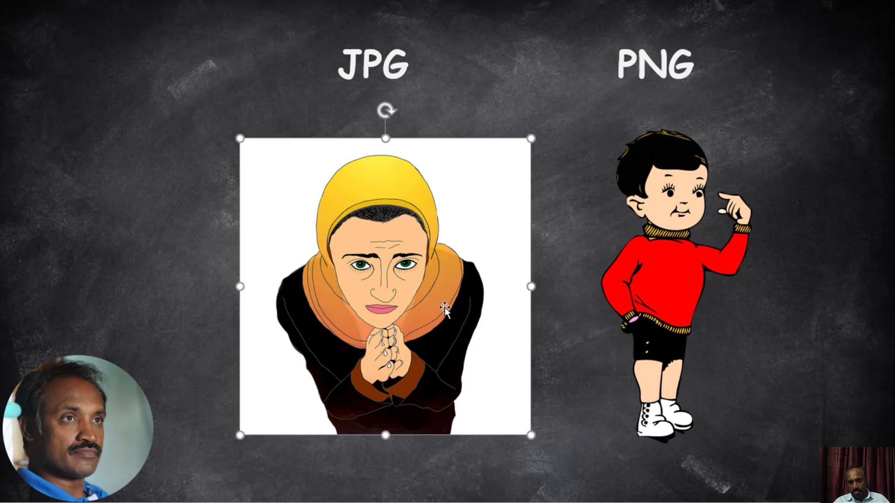
left_click_drag(451, 311, 431, 311)
left_click(676, 305)
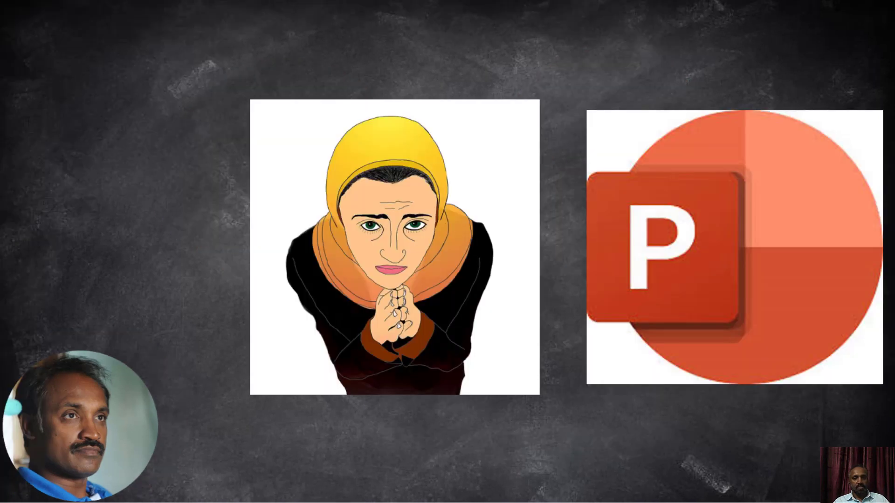
- Select the hooded woman picture on slide 6
left_click(410, 247)
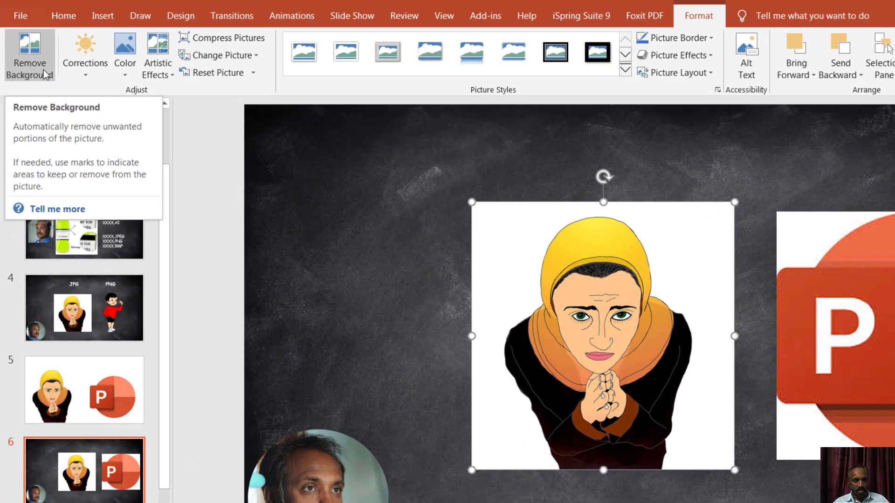
- Start Remove Background on the woman picture and mark the hood top and pants to keep
left_click(44, 70)
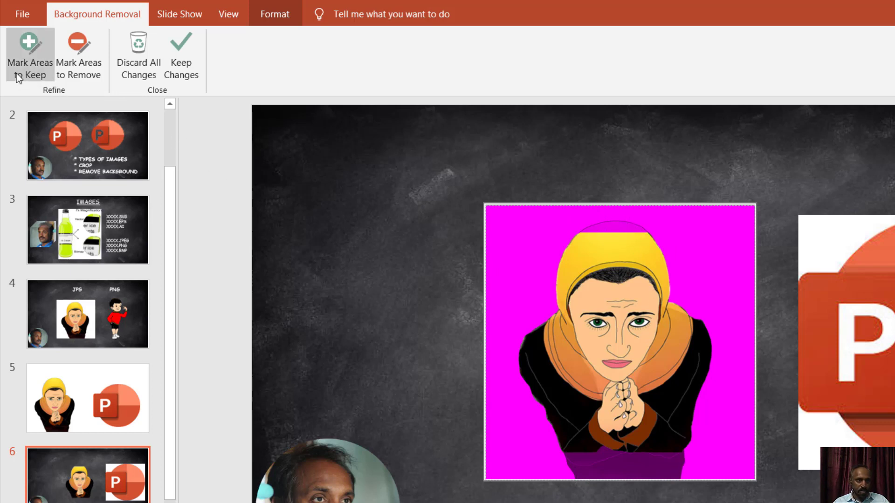
left_click(34, 68)
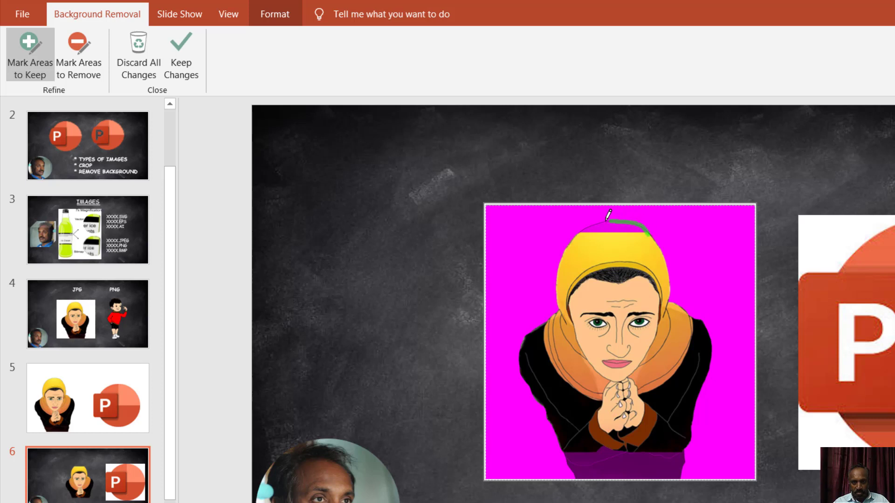
left_click_drag(647, 229, 592, 224)
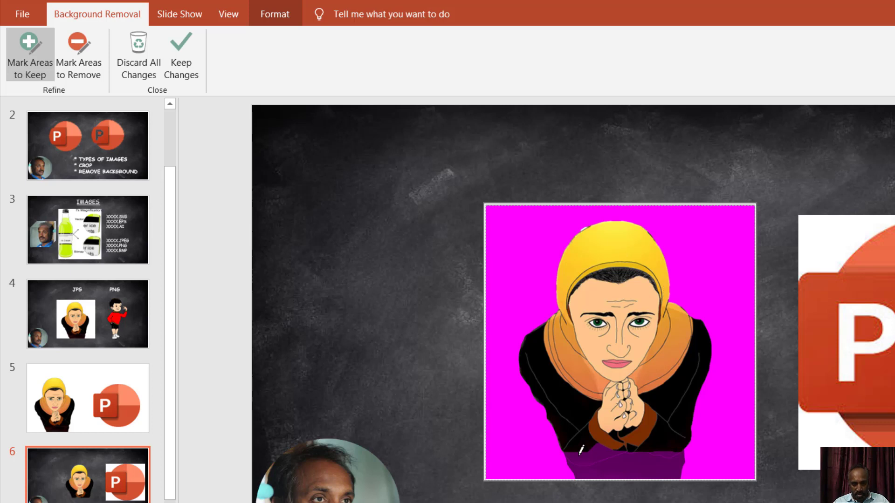
left_click_drag(569, 455, 578, 478)
mouse_move(684, 478)
left_mouse_down()
mouse_move(686, 440)
mouse_move(634, 436)
mouse_move(563, 448)
left_mouse_up()
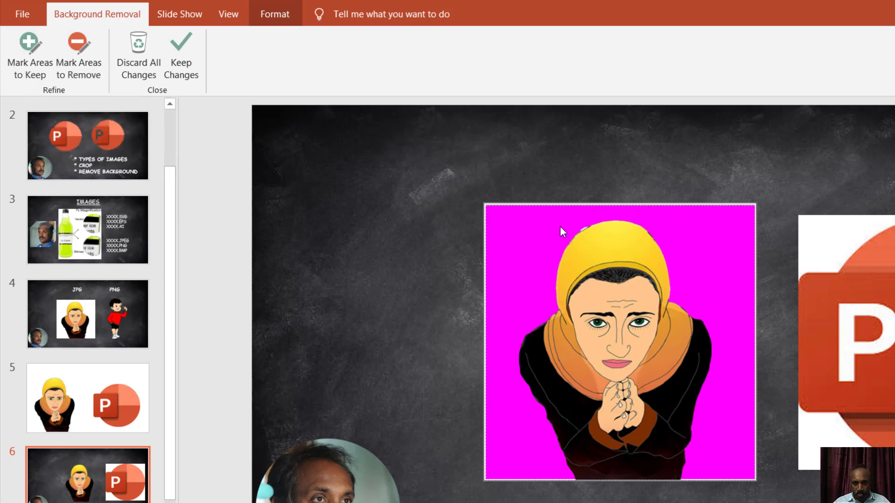
- Mark the forehead for removal, then mark the forehead and eyebrow area to keep again
left_click(82, 57)
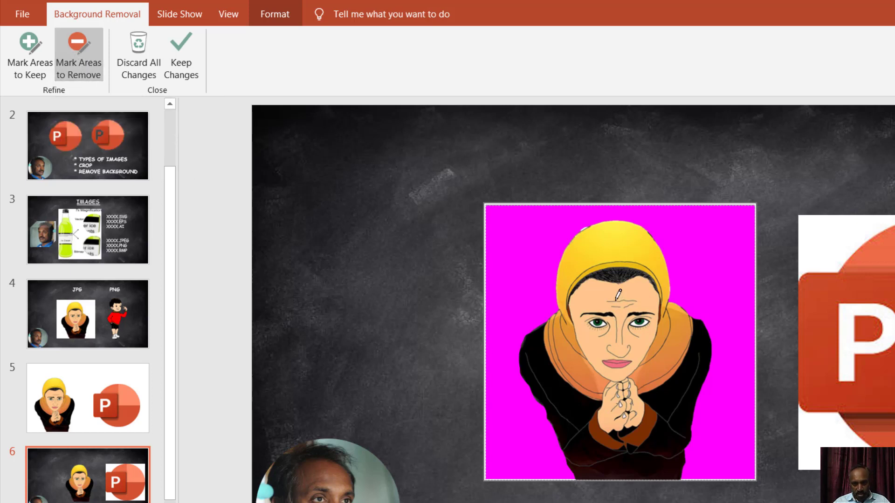
left_click_drag(606, 290, 606, 289)
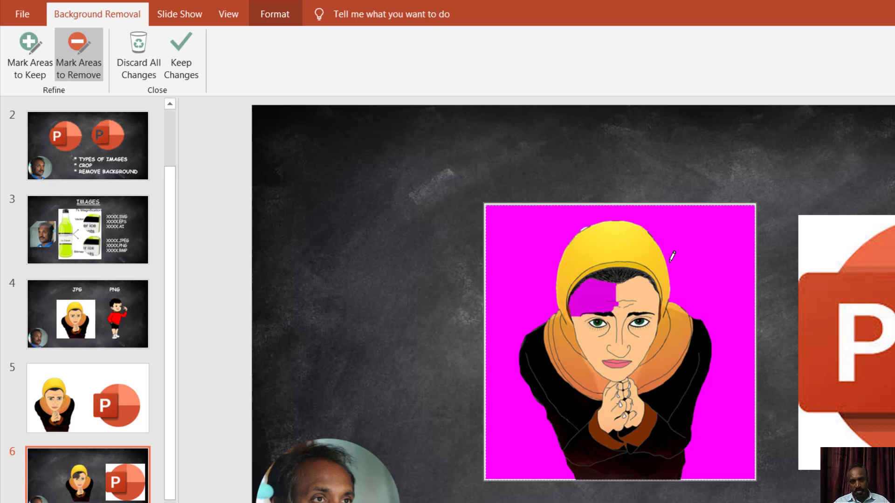
left_click(30, 64)
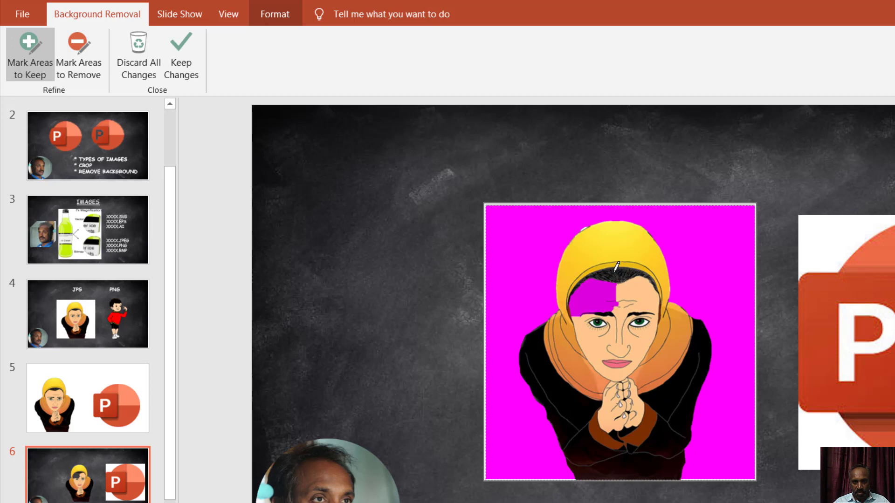
mouse_move(617, 266)
left_mouse_down()
mouse_move(576, 280)
mouse_move(574, 314)
mouse_move(624, 300)
mouse_move(616, 266)
left_mouse_up()
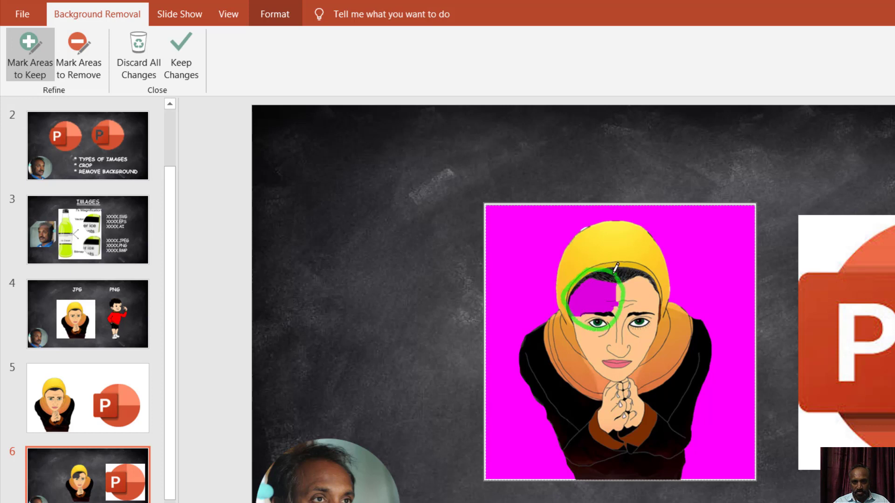
mouse_move(607, 308)
left_mouse_down()
mouse_move(595, 311)
mouse_move(606, 311)
left_mouse_up()
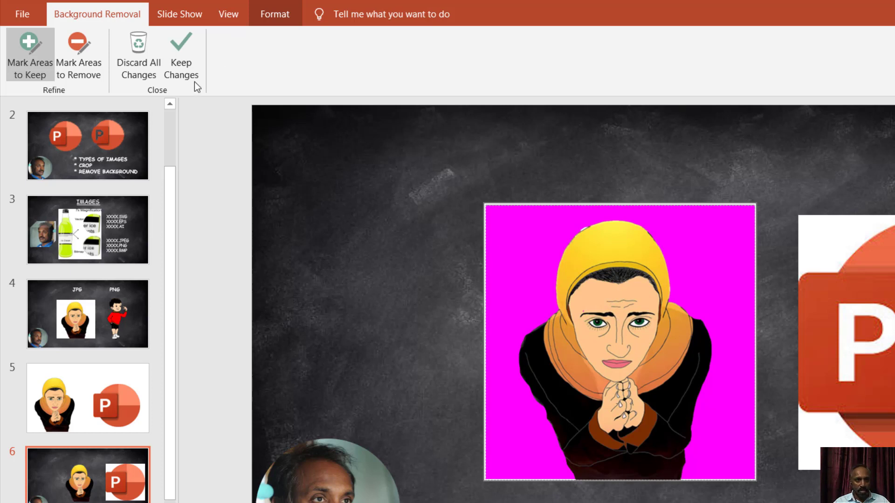
- Apply the background removal, then move the cut-out woman up-left and the PowerPoint logo left
left_click(180, 63)
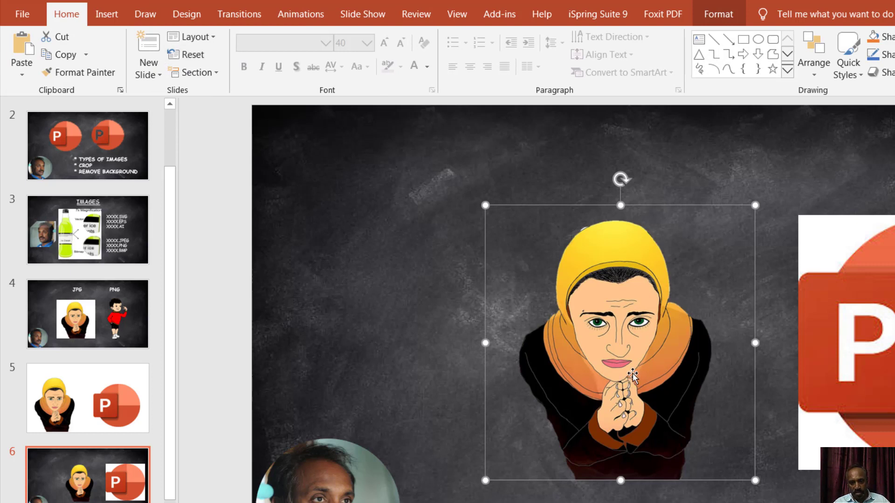
left_click_drag(633, 373, 619, 380)
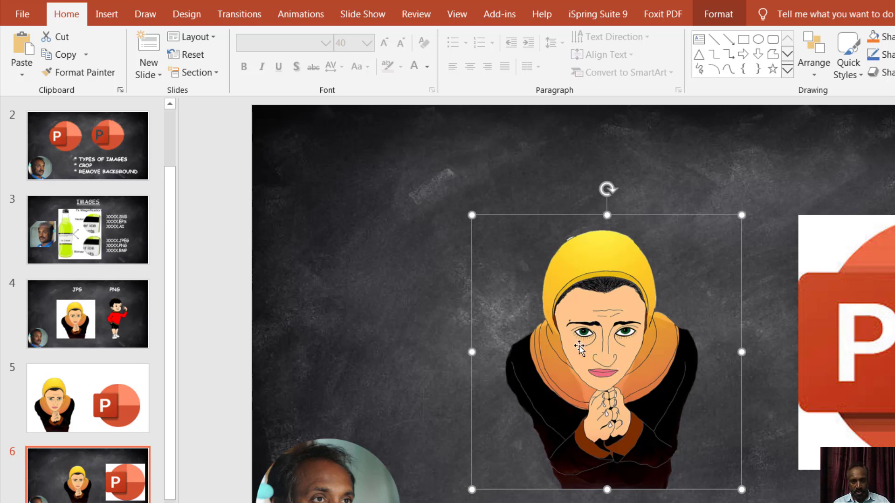
mouse_move(614, 374)
left_mouse_down()
mouse_move(561, 339)
mouse_move(630, 367)
mouse_move(605, 367)
left_mouse_up()
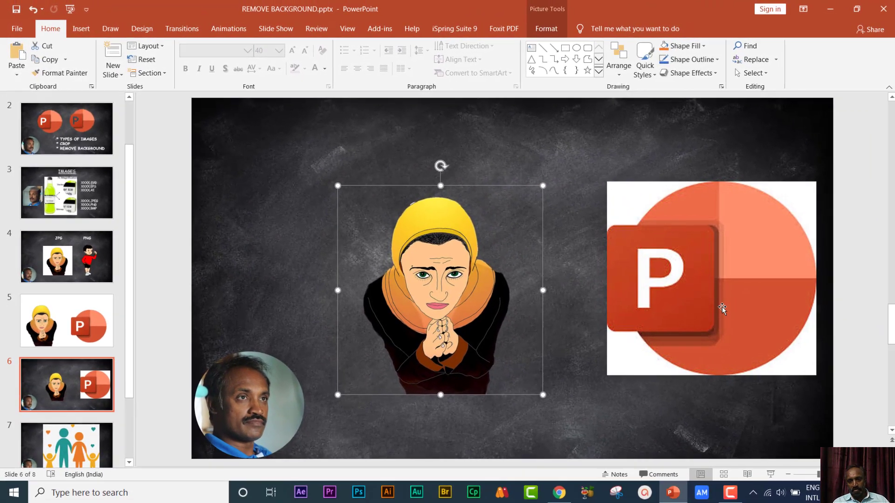
left_click(726, 309)
left_click_drag(746, 305, 705, 317)
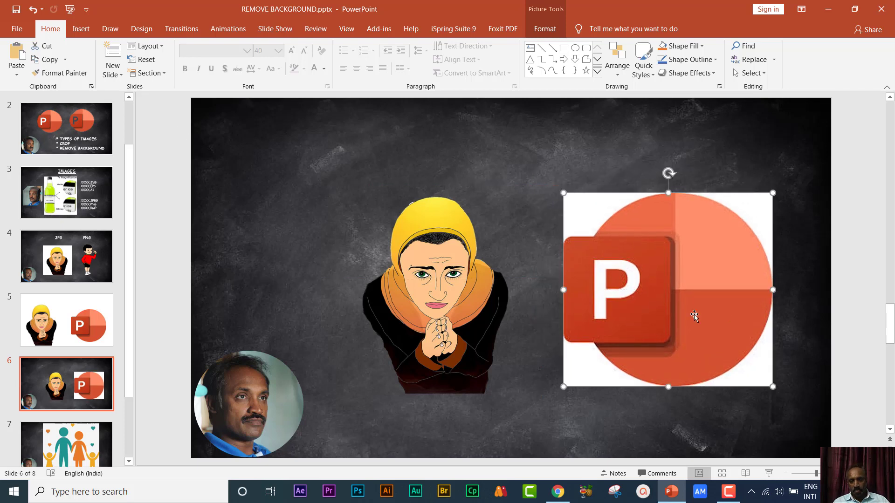
- Apply Set Transparent Color to the PowerPoint logo's white background so the chalkboard shows through
double_click(684, 297)
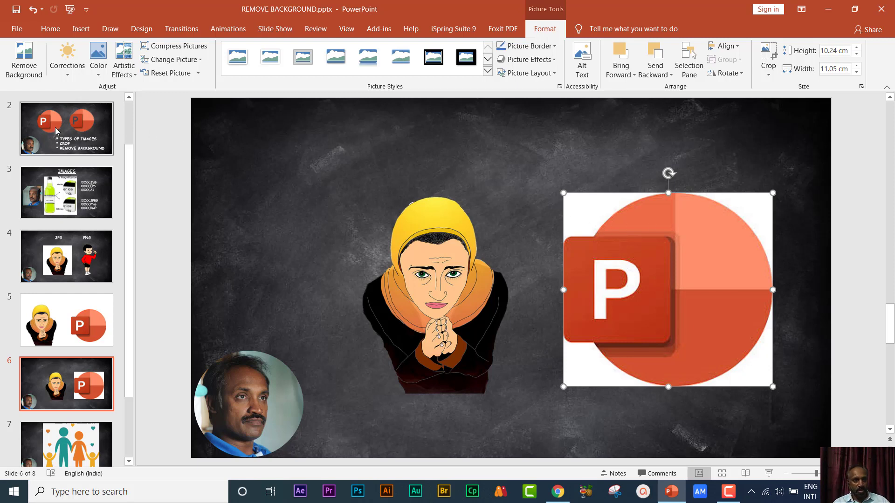
left_click(98, 60)
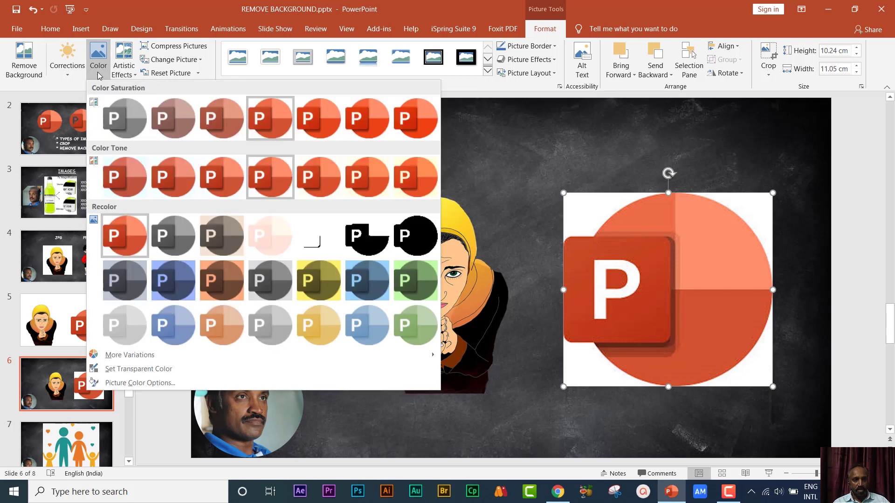
left_click(151, 370)
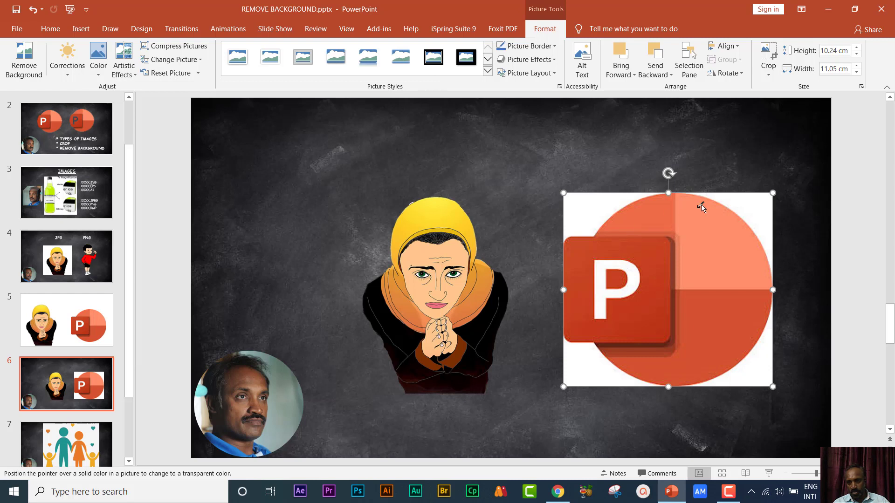
left_click(761, 208)
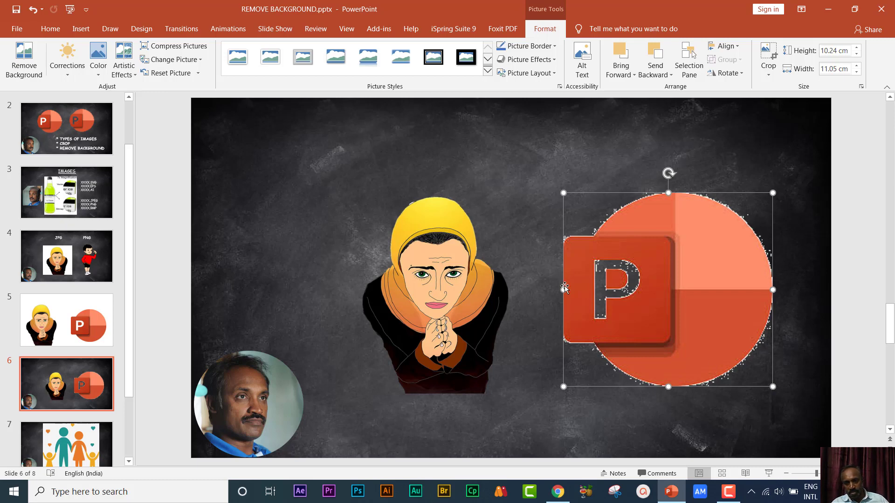
- On slide 6, give the PowerPoint logo picture the Soft Edge Oval style
left_click(89, 133)
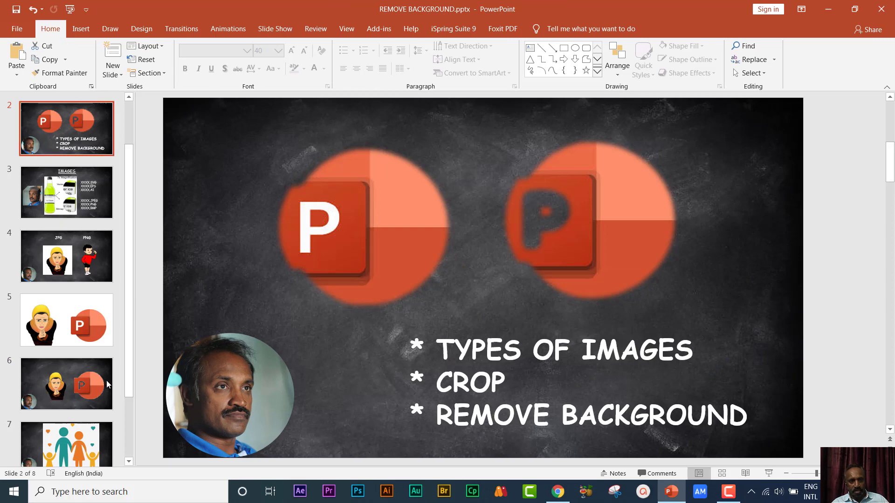
left_click(90, 390)
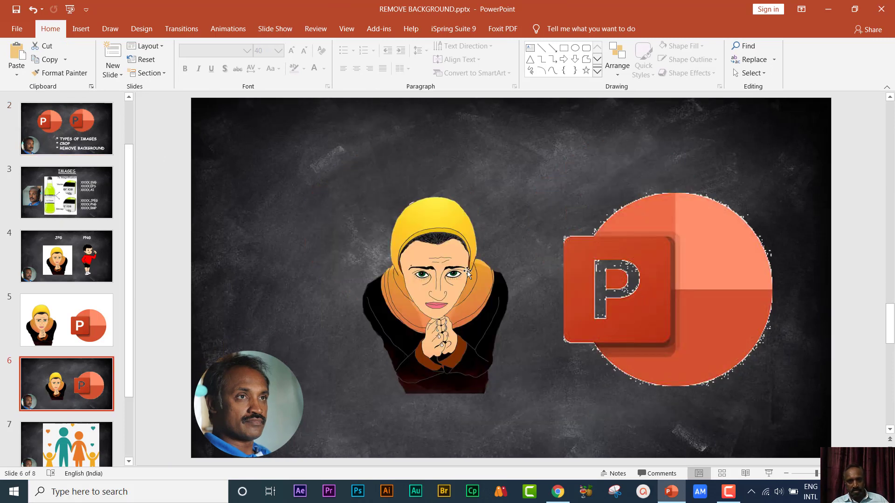
left_click(672, 302)
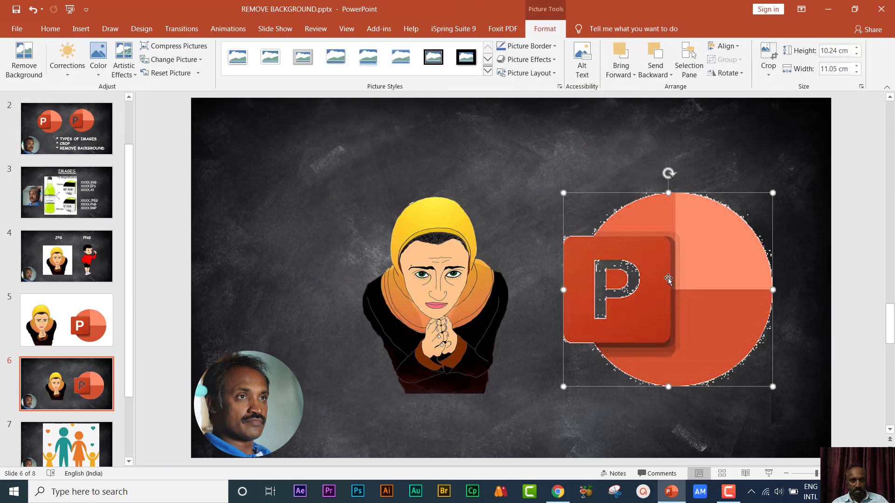
left_click(488, 71)
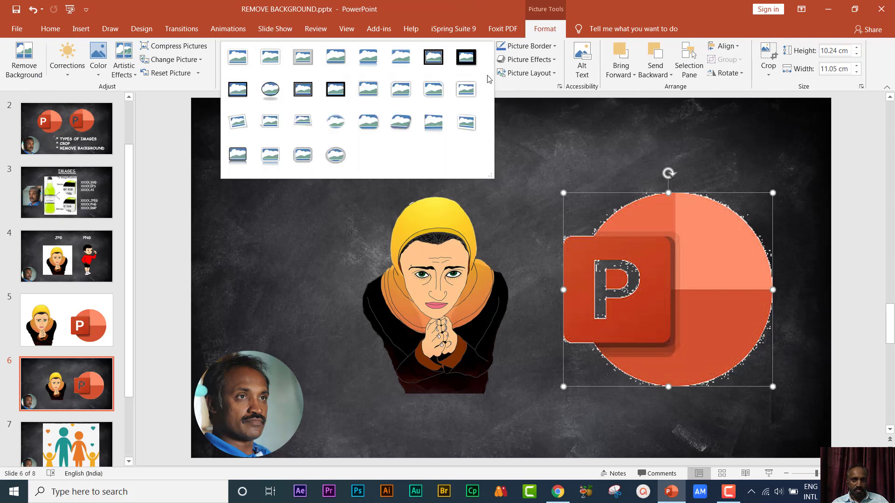
left_click(334, 125)
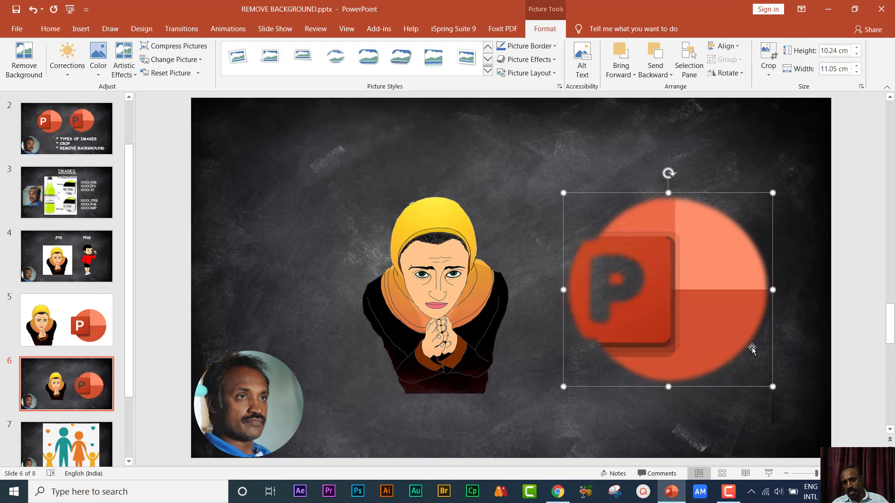
- Give the woman character picture the Soft Edge Oval style as well
left_click(450, 323)
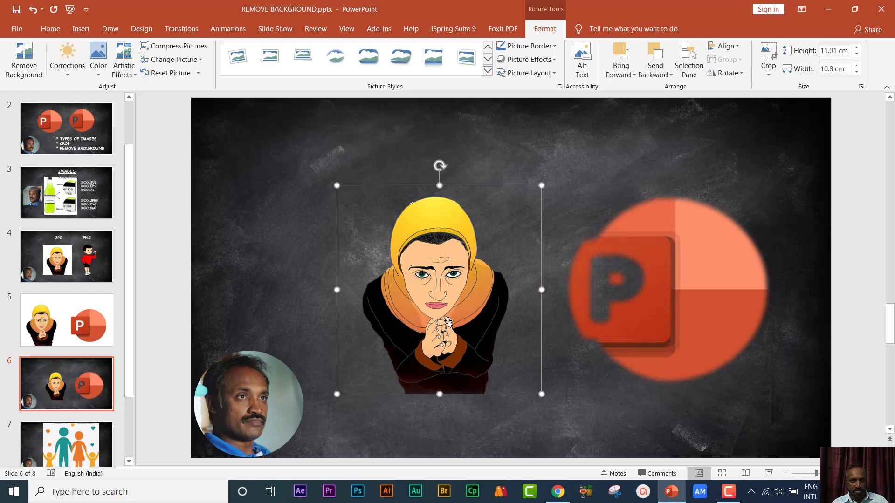
left_click(488, 71)
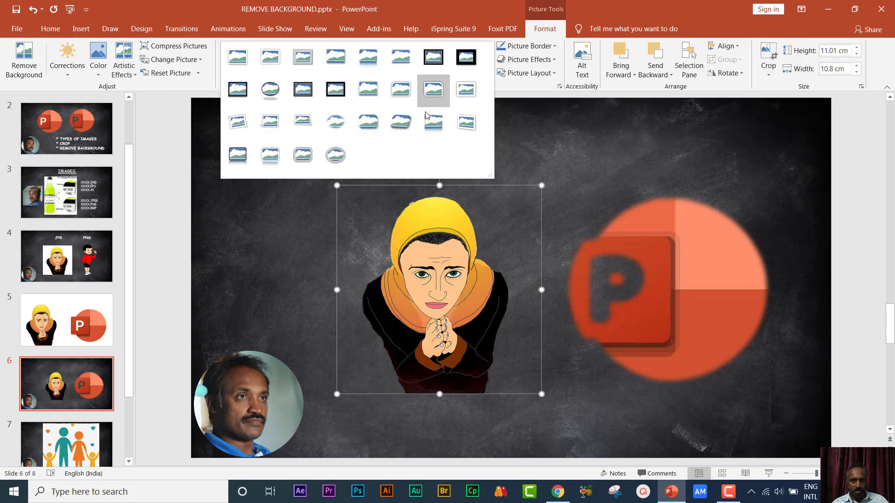
left_click(338, 125)
left_click(560, 161)
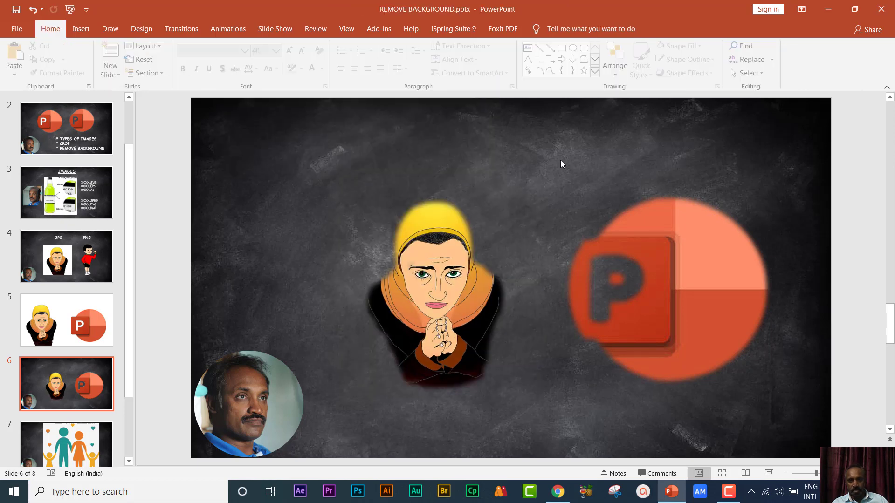
- Nudge the character up-left and the logo slightly up, then open slide 7
left_click_drag(464, 316, 460, 302)
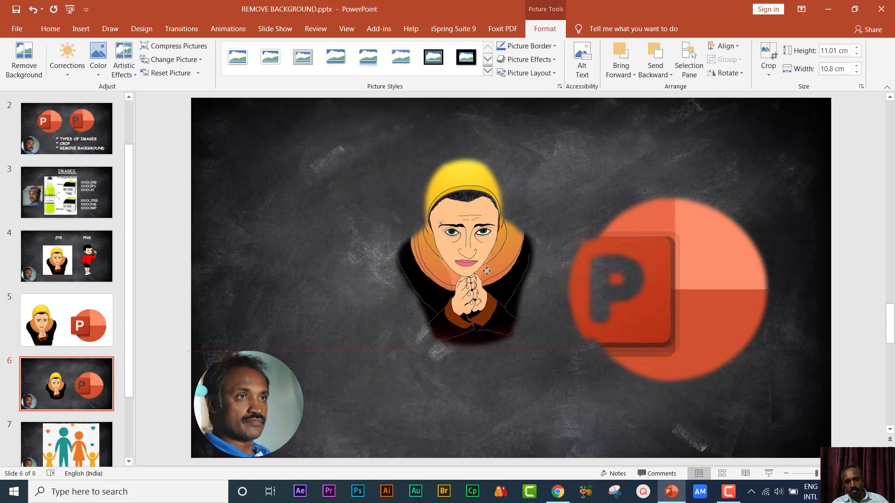
left_click(658, 301)
left_click_drag(679, 300, 676, 279)
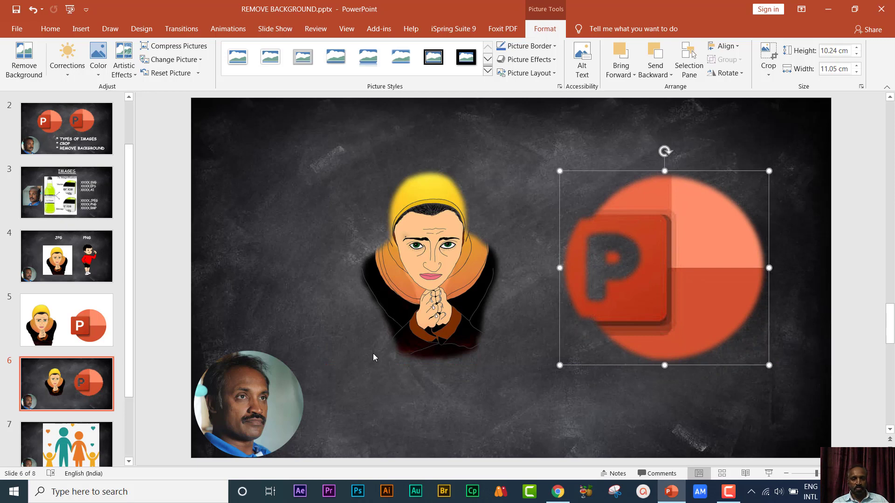
left_click_drag(131, 379, 133, 424)
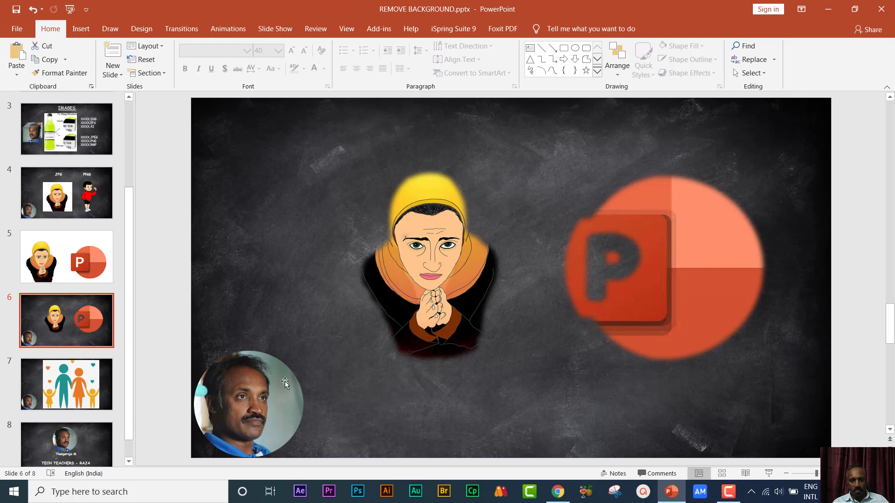
left_click(82, 394)
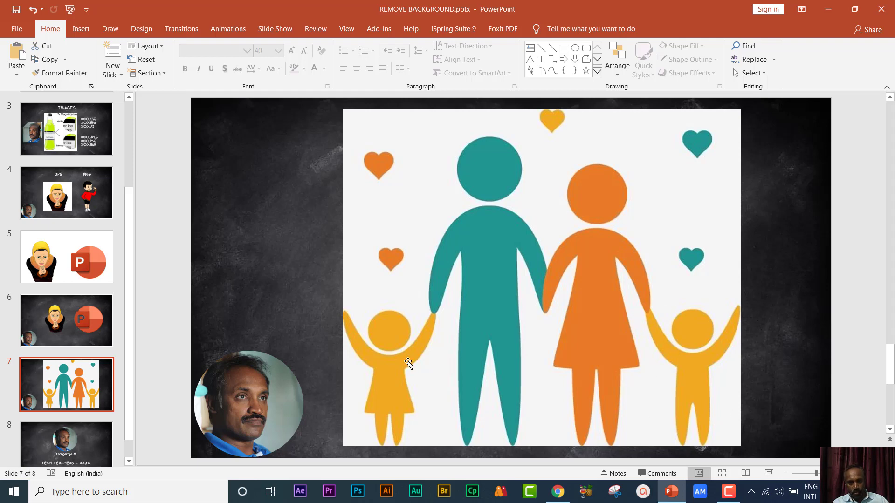
- Crop the family picture from right and top to the girl figure, about 7.08 × 5.14 cm, and centre it
left_click(566, 336)
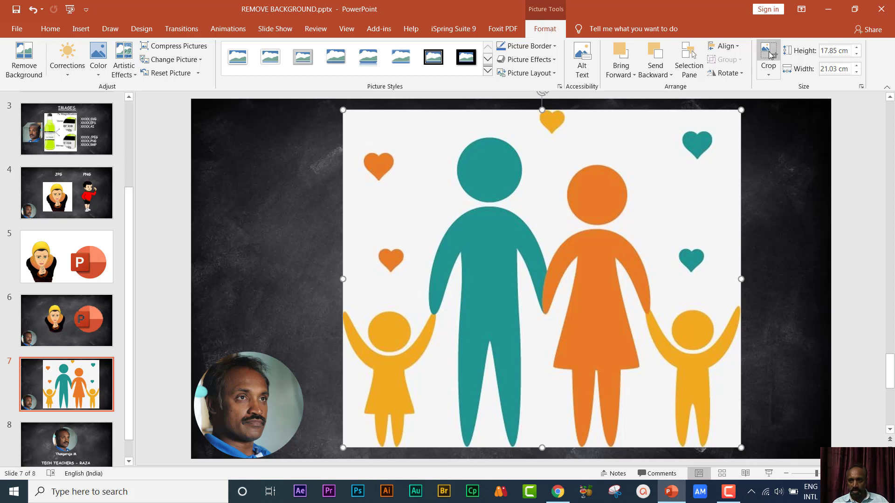
left_click(770, 54)
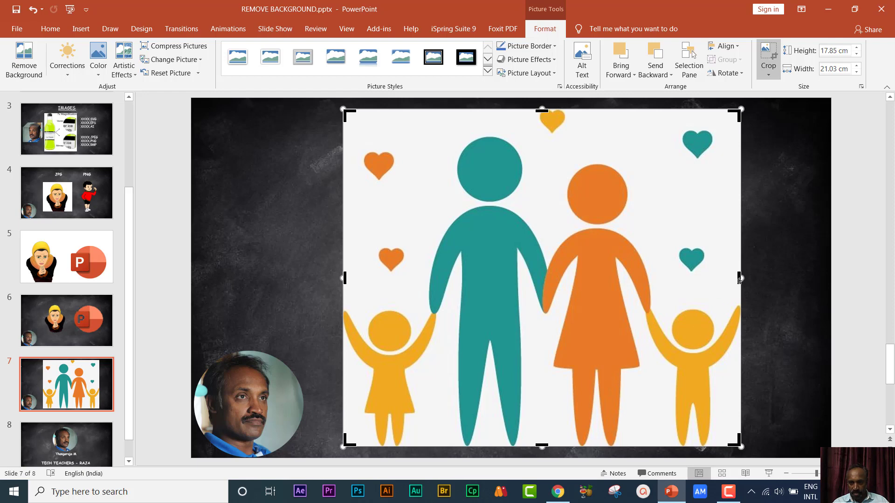
left_click_drag(733, 279, 440, 314)
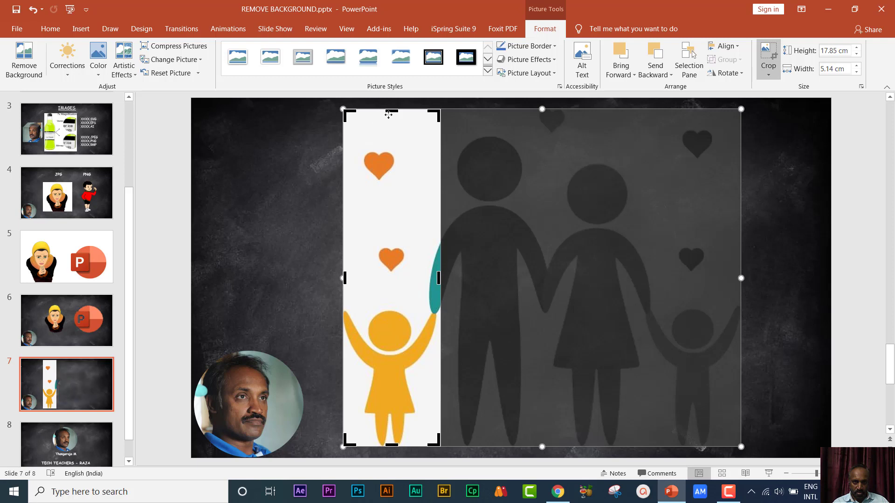
left_click_drag(393, 111, 423, 314)
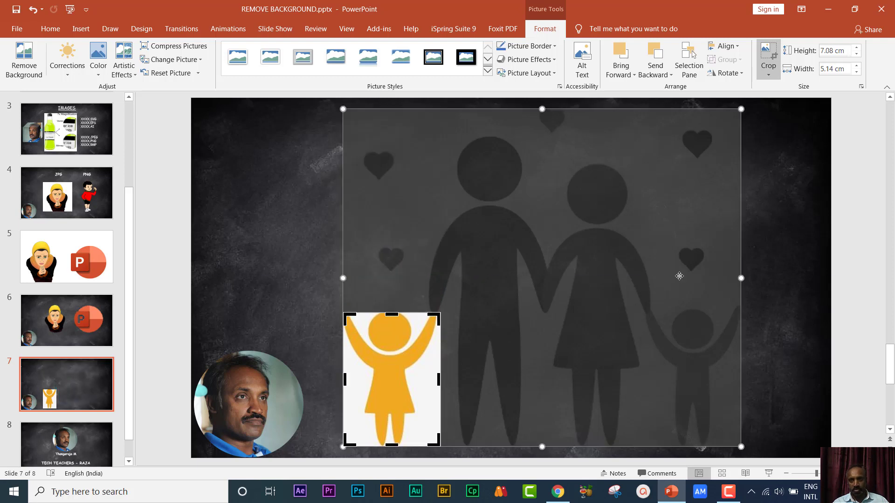
left_click(767, 54)
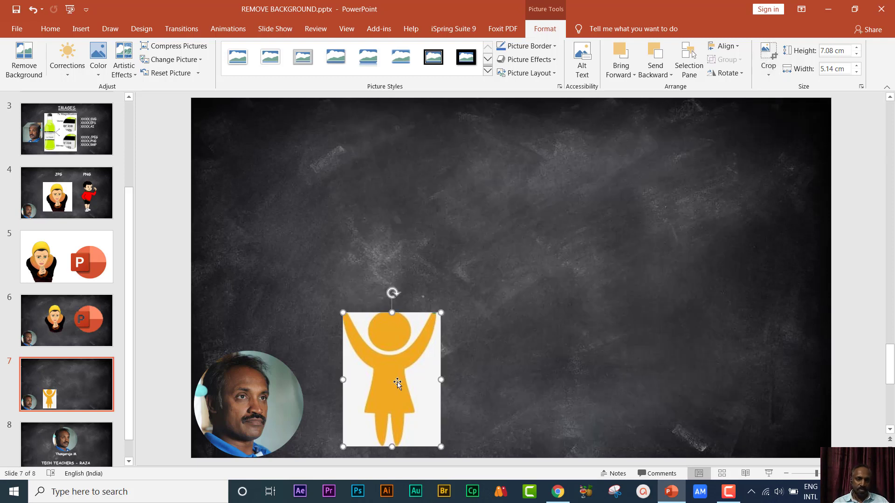
left_click_drag(397, 383, 515, 290)
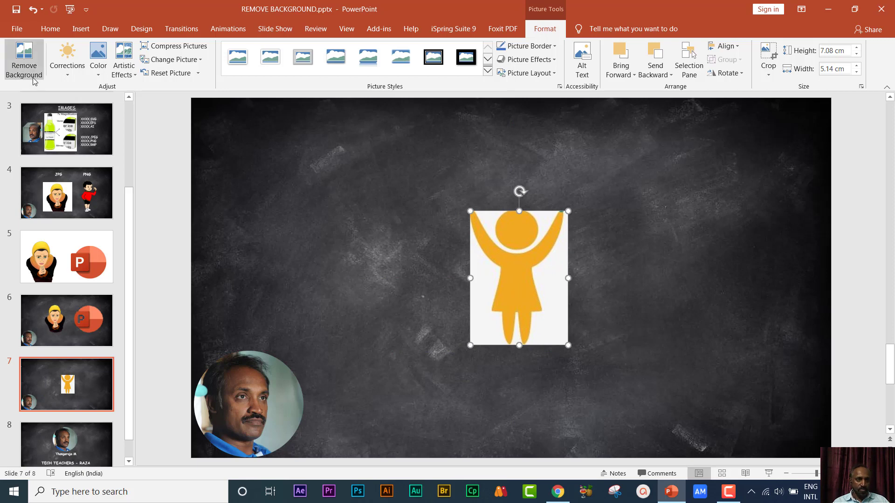
- Make the girl figure's white background transparent with Set Transparent Color
left_click(98, 63)
left_click(138, 353)
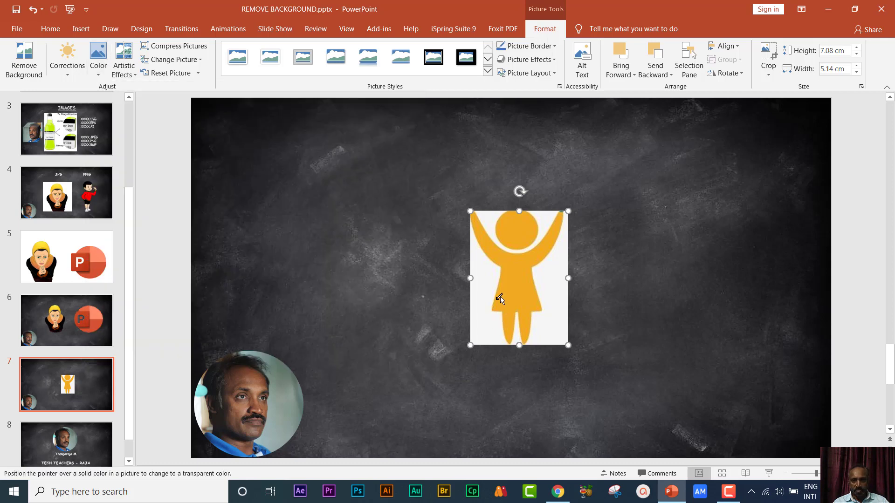
left_click(559, 301)
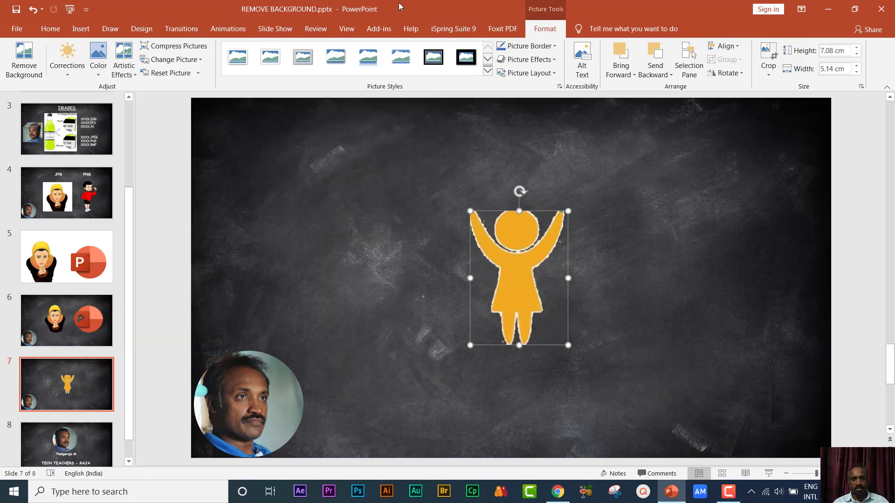
- Give the figure a Soft Edge picture style, then reselect it on slide 7
left_click(487, 71)
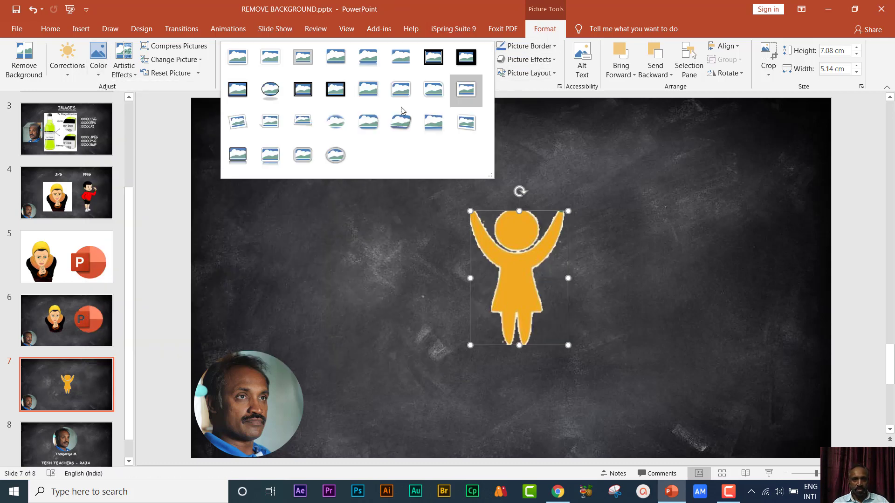
left_click(325, 132)
left_click(646, 190)
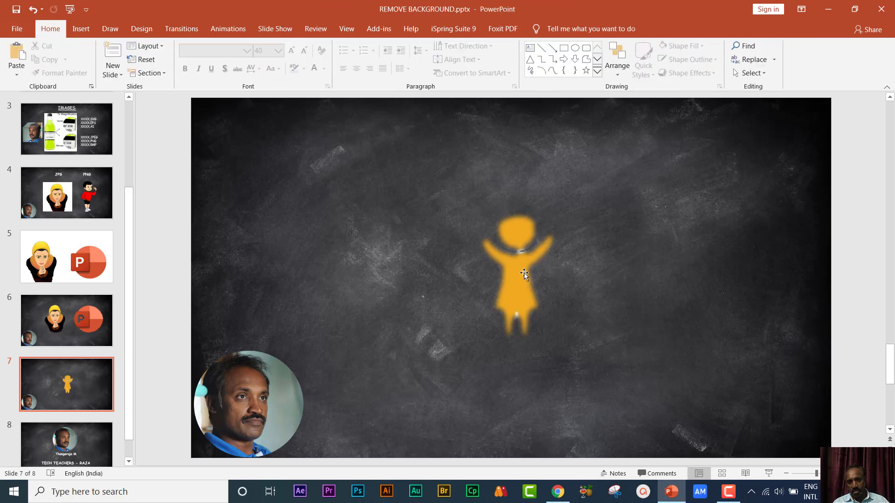
scroll(524, 273, "up", 1)
scroll(522, 274, "up", 2)
key("Page_Down")
key("Page_Down")
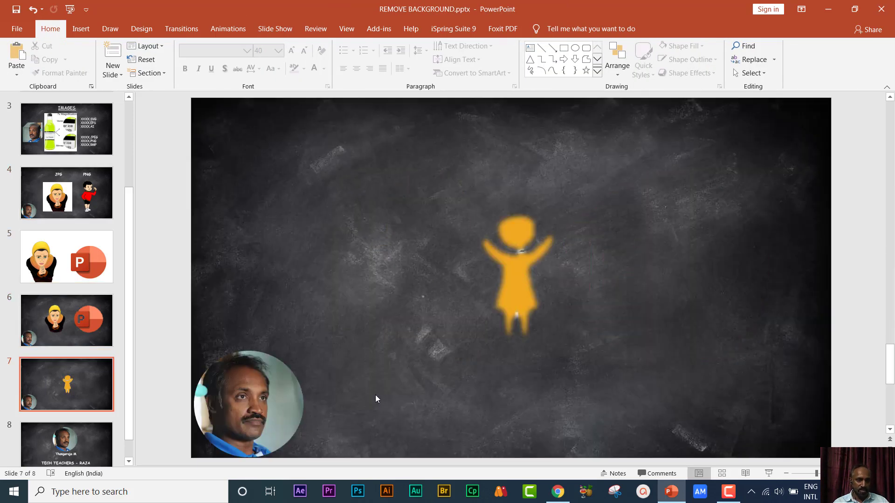
left_click(523, 283)
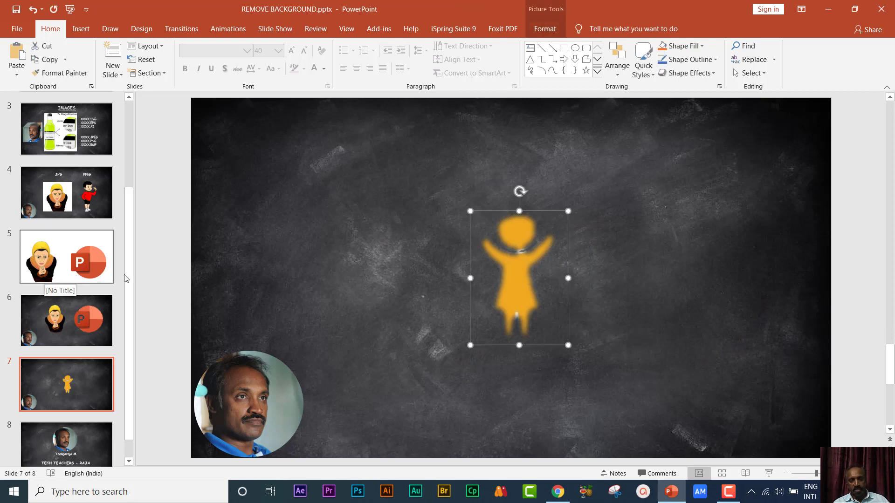
- Return to slide 3, the IMAGES slide, and select the bottle illustration
scroll(41, 318, "up", 3)
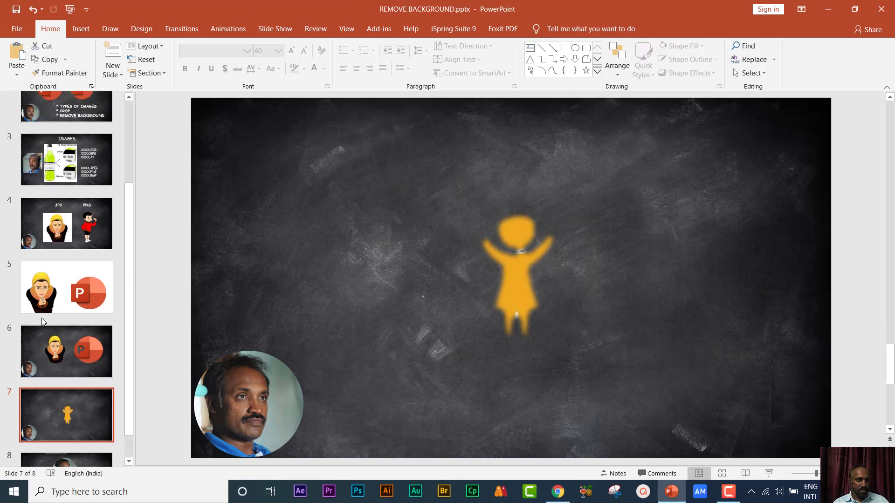
left_click(58, 219)
left_click(70, 261)
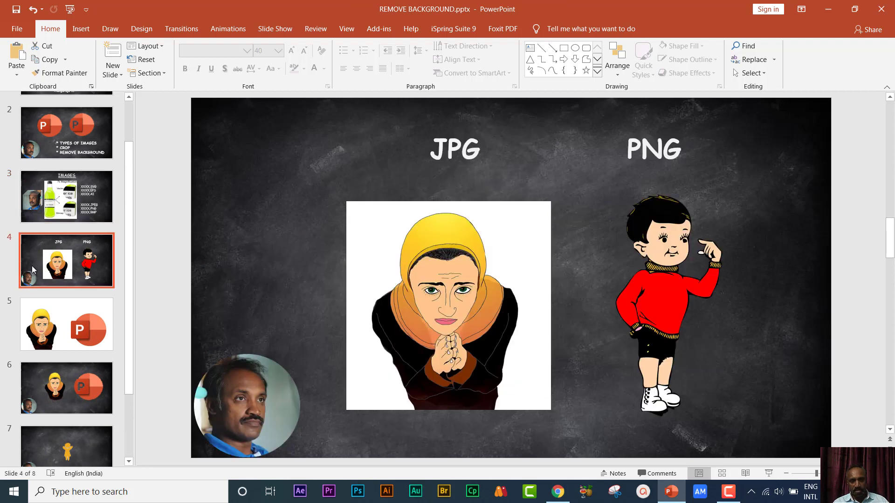
left_click(37, 214)
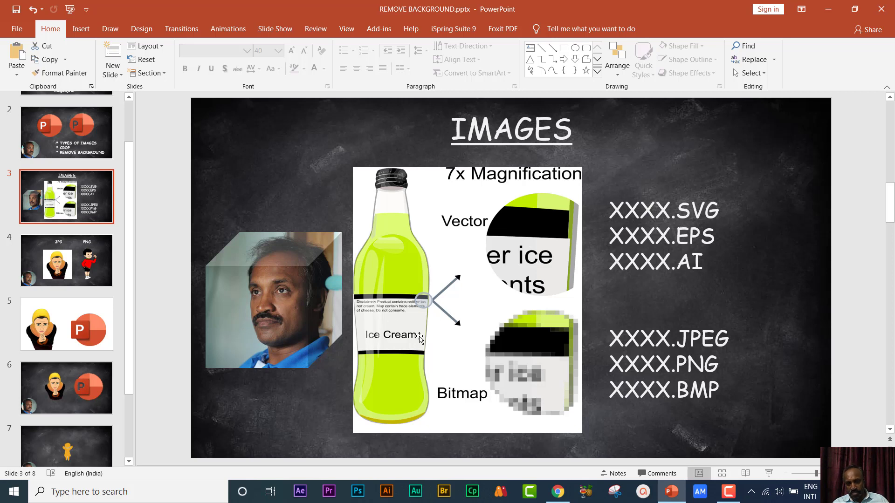
left_click(447, 341)
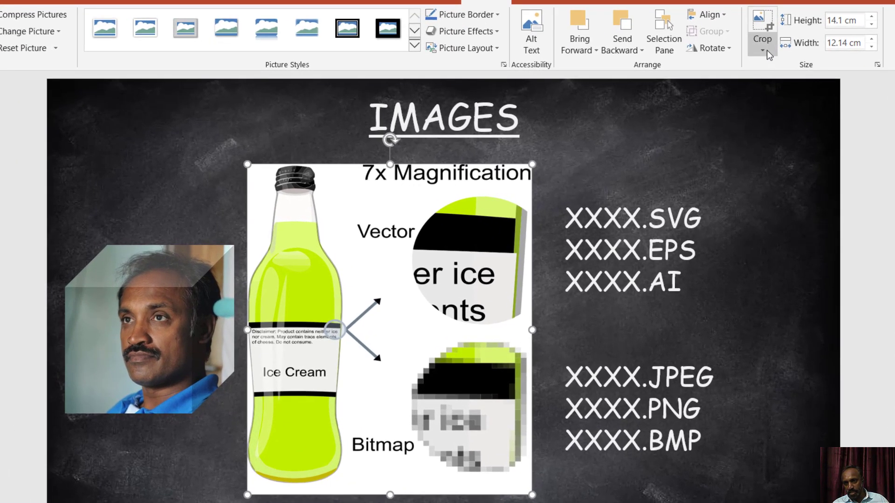
- Crop the bottle picture to the Cube shape
left_click(767, 50)
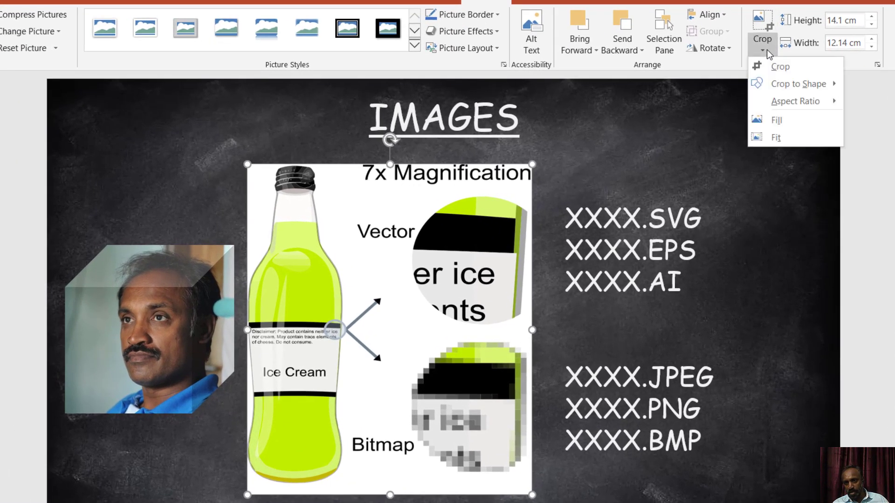
mouse_move(798, 84)
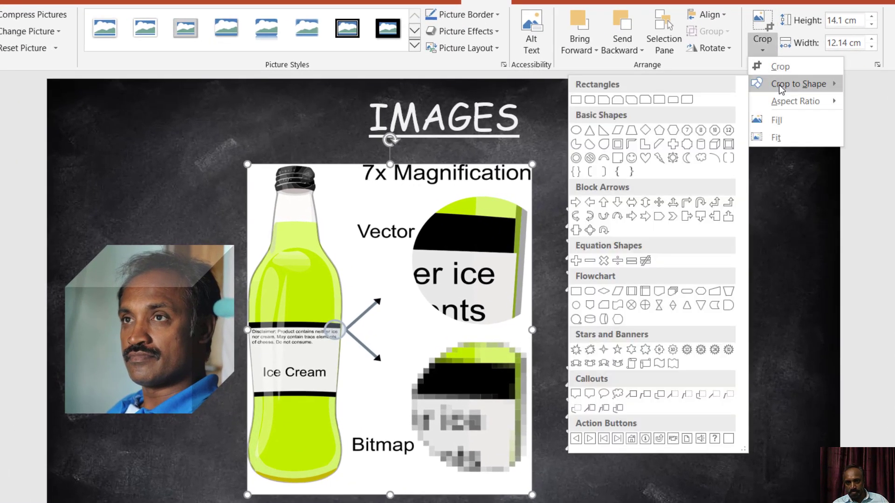
left_click(606, 145)
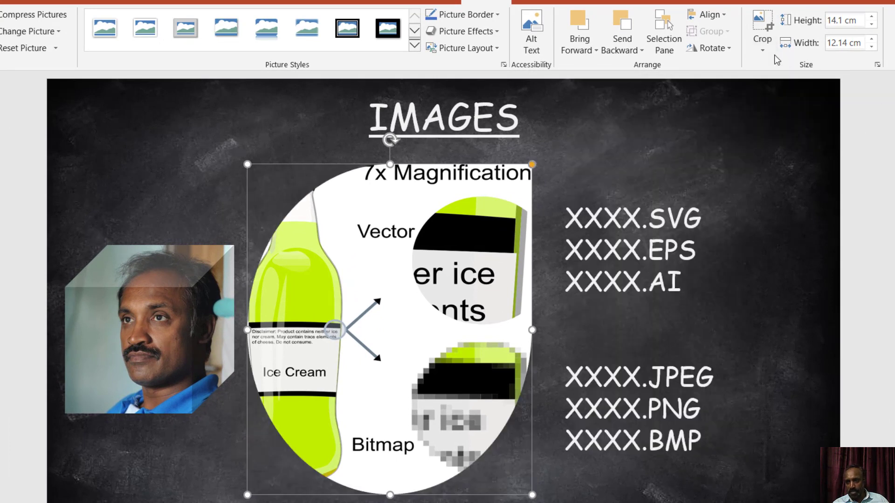
left_click(760, 49)
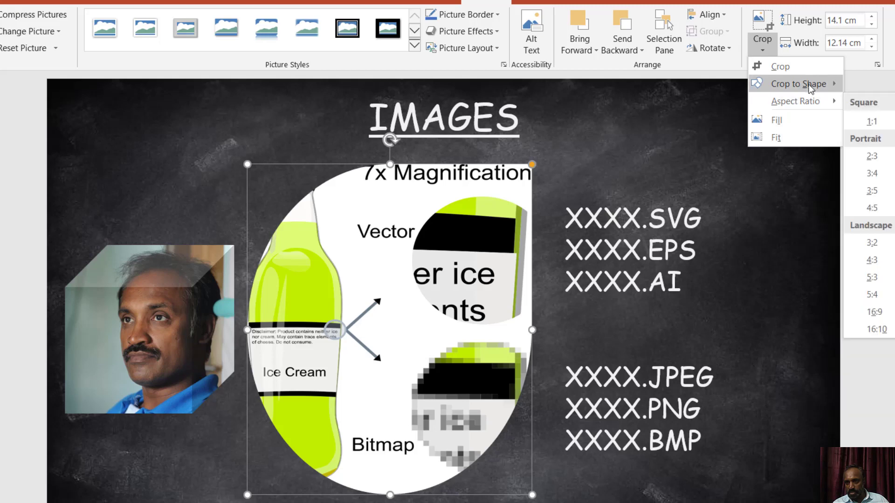
mouse_move(799, 84)
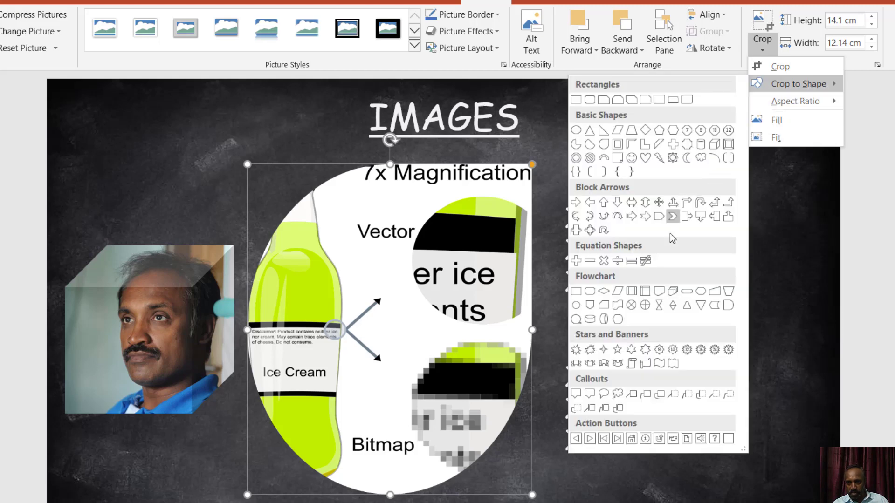
left_click(715, 144)
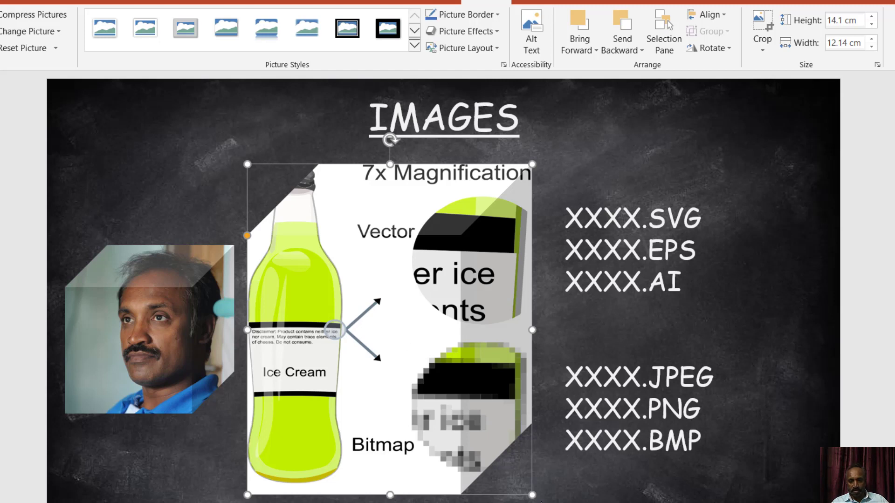
- Shrink and reposition the cube-shaped bottle picture, then go to closing slide 8
left_click_drag(533, 495, 482, 436)
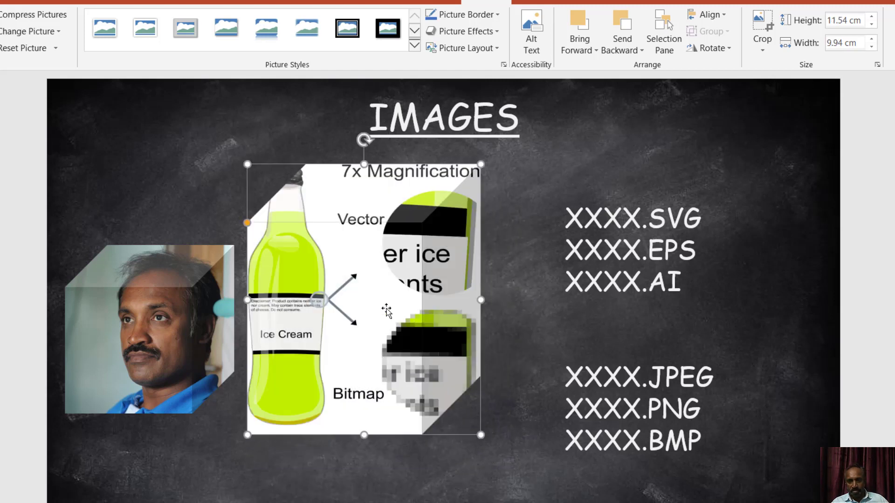
mouse_move(390, 313)
left_mouse_down()
mouse_move(385, 394)
mouse_move(419, 346)
left_mouse_up()
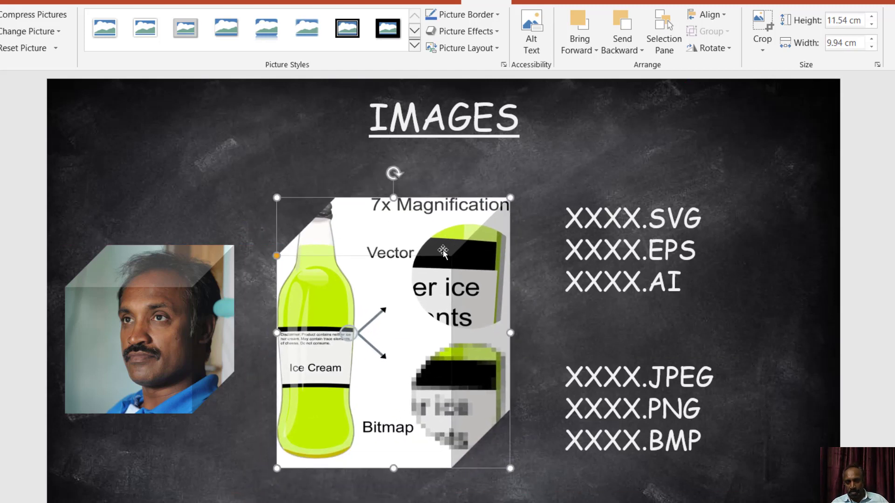
left_click_drag(276, 198, 291, 215)
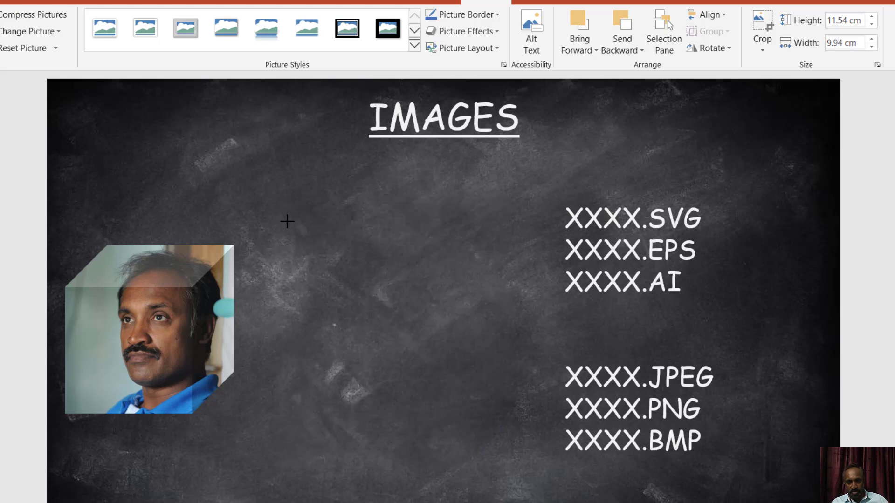
left_click_drag(350, 330, 358, 321)
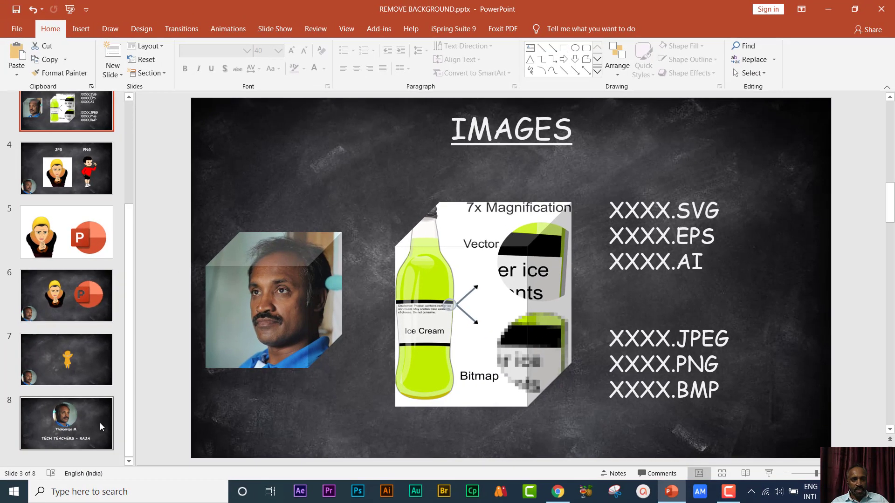
left_click(70, 431)
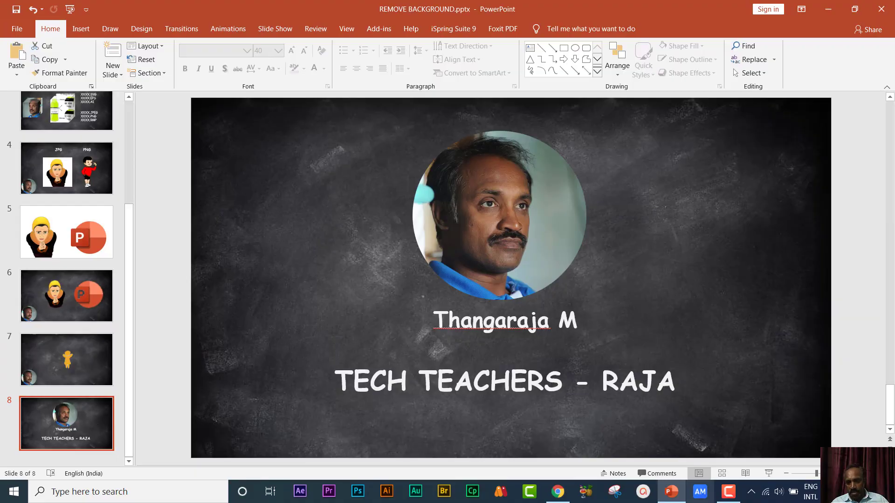
- Play closing slide 8 with the circular portrait as a full-screen slide show
left_click(768, 484)
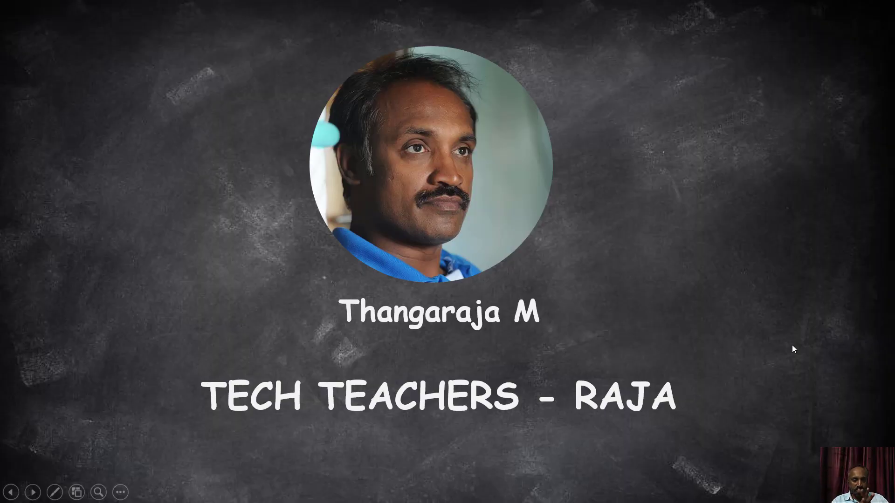